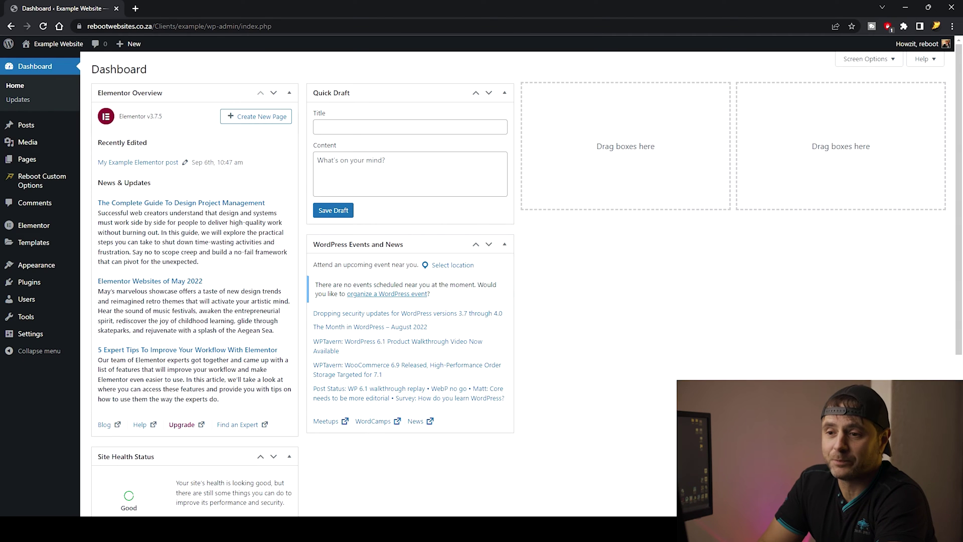
Step: Search the plugin directory for 'theme builder' and install Theme Builder For Elementor
{"action": "mouse_move", "coordinate": [53, 289]}
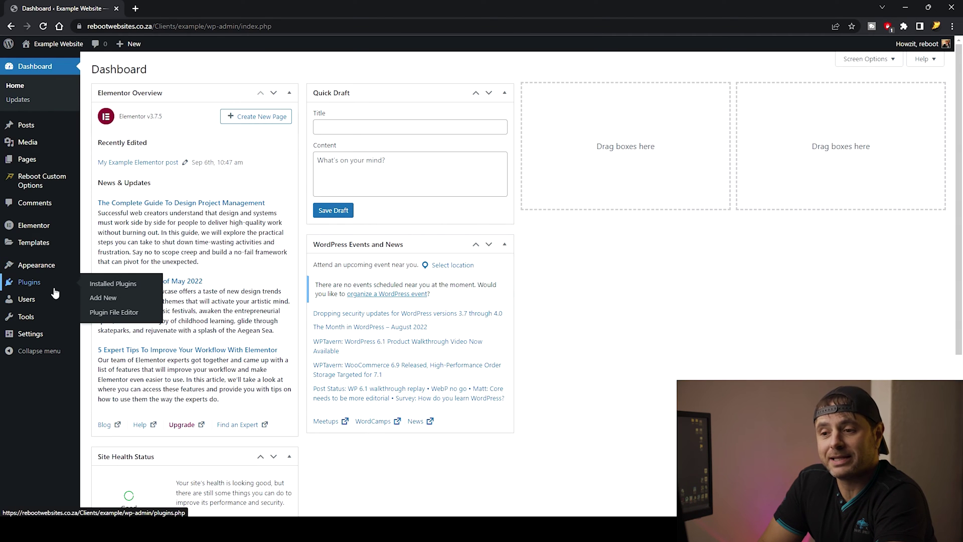
{"action": "left_click", "coordinate": [110, 297]}
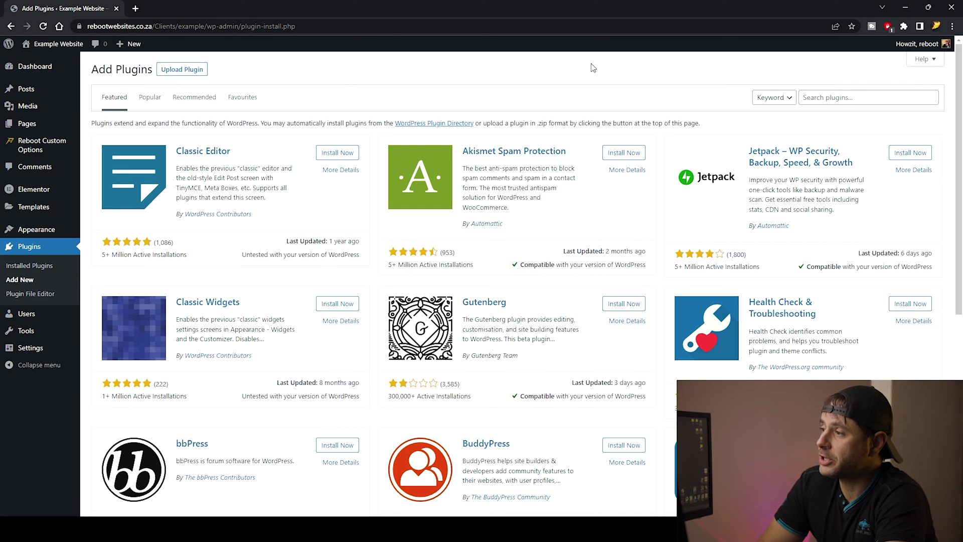
{"action": "left_click", "coordinate": [808, 95]}
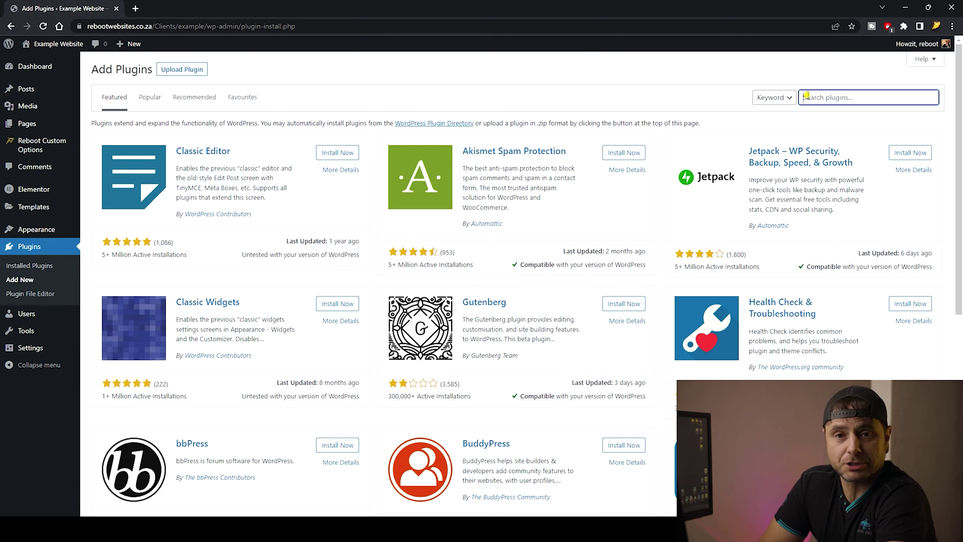
{"action": "type", "text": "the"}
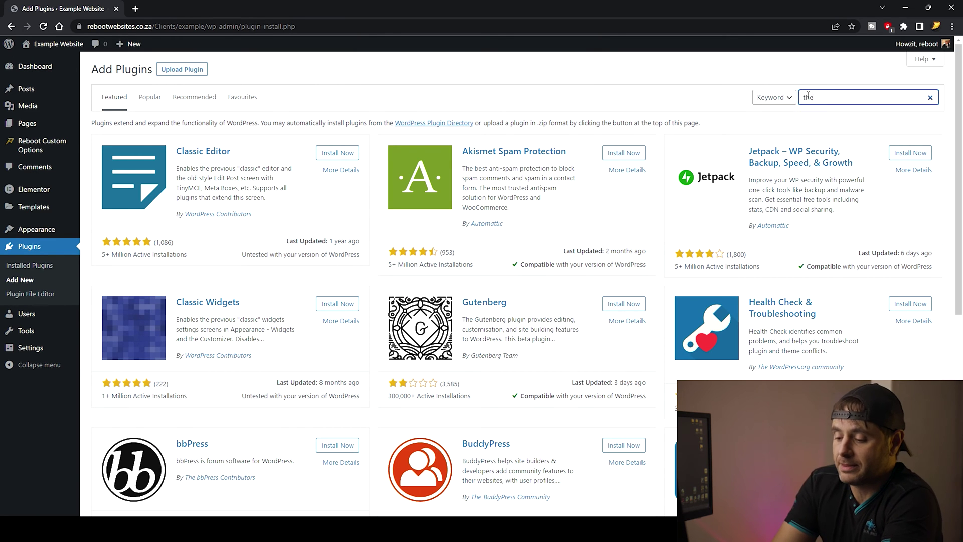
{"action": "type", "text": "me builder"}
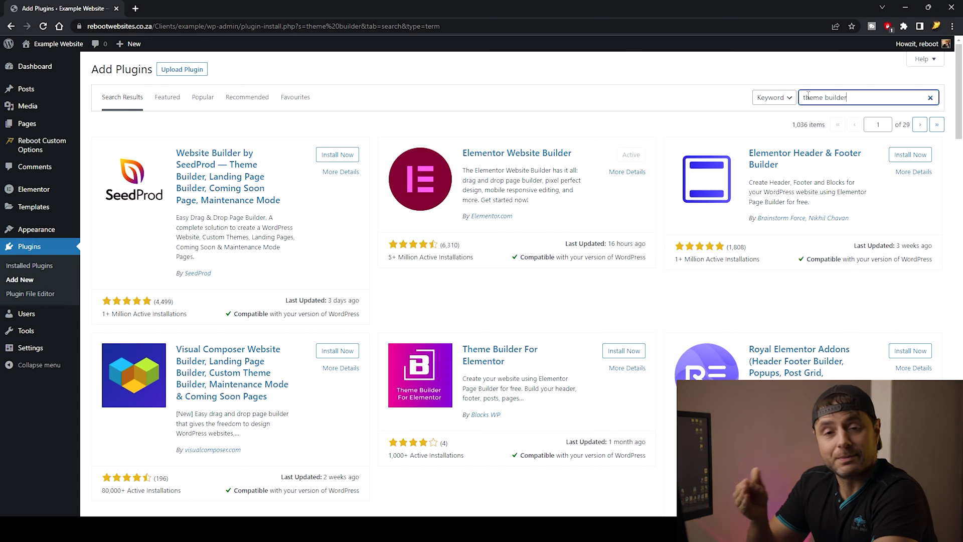
{"action": "scroll", "coordinate": [603, 414], "scroll_direction": "down", "scroll_amount": 1}
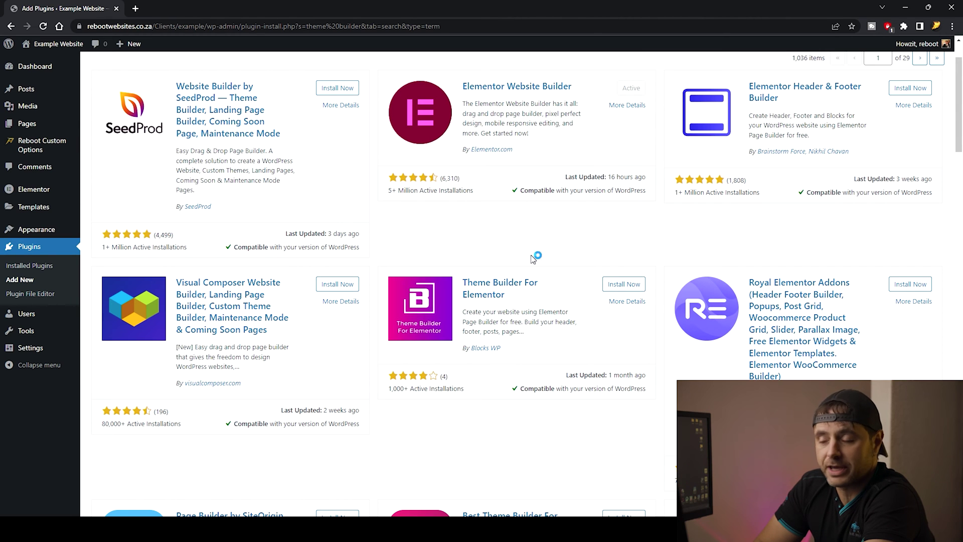
{"action": "left_click", "coordinate": [615, 287]}
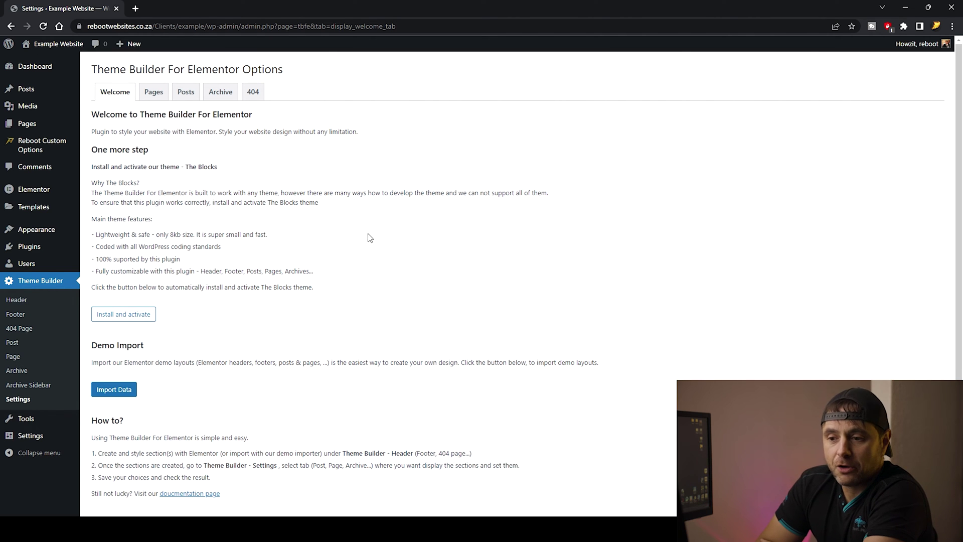
Step: Open the Theme Builder's Post templates list from the sidebar
{"action": "left_click", "coordinate": [16, 342]}
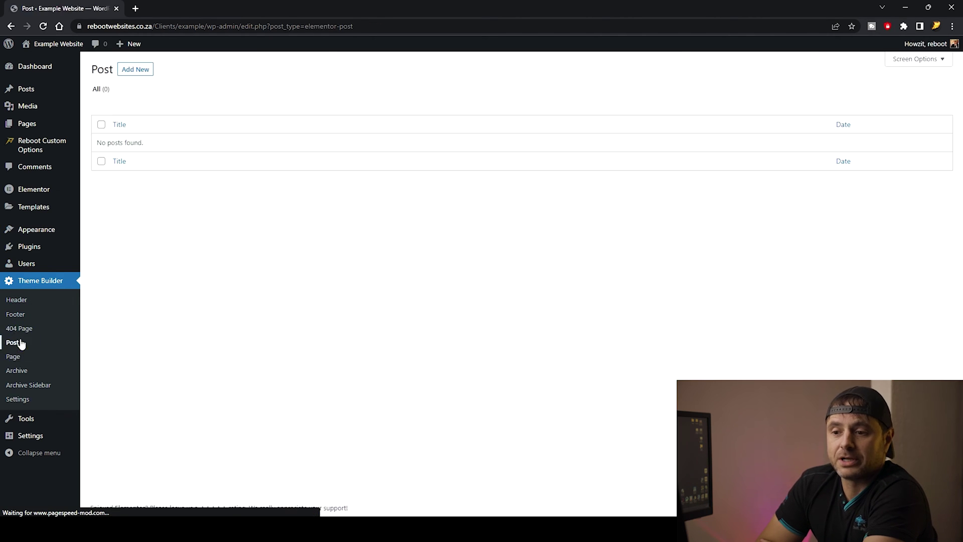
Step: Add and publish a post template named 'My Example Post Template', then edit it with Elementor
{"action": "left_click", "coordinate": [141, 72]}
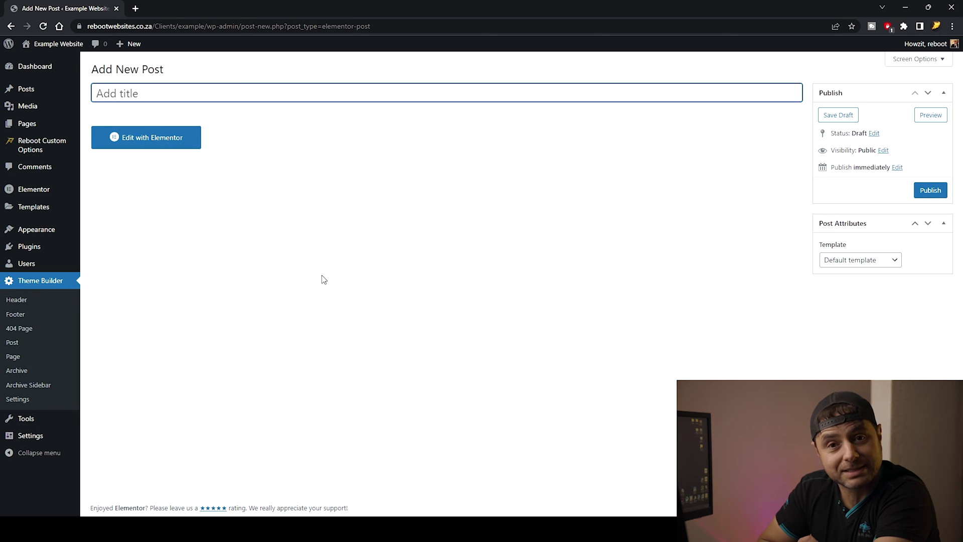
{"action": "type", "text": "M"}
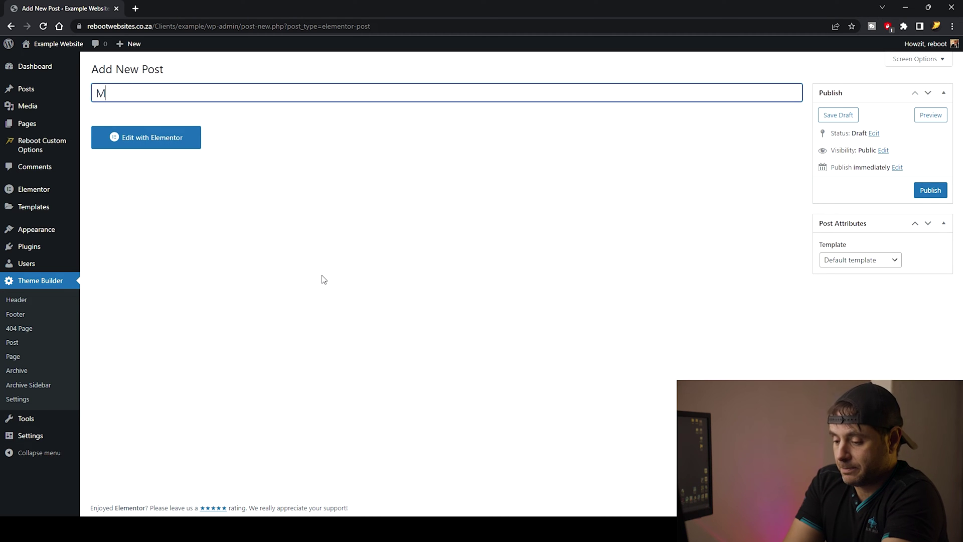
{"action": "type", "text": "y Example Po"}
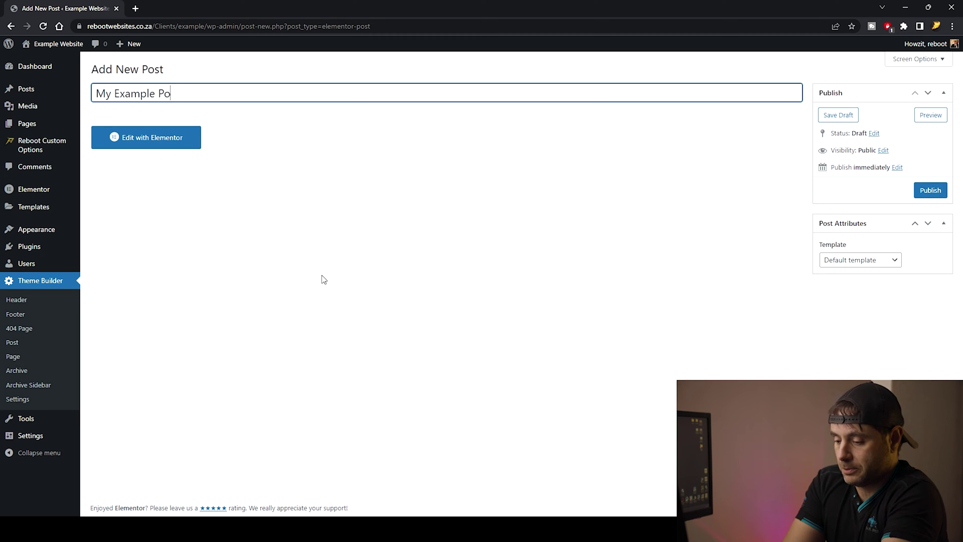
{"action": "type", "text": "st Template"}
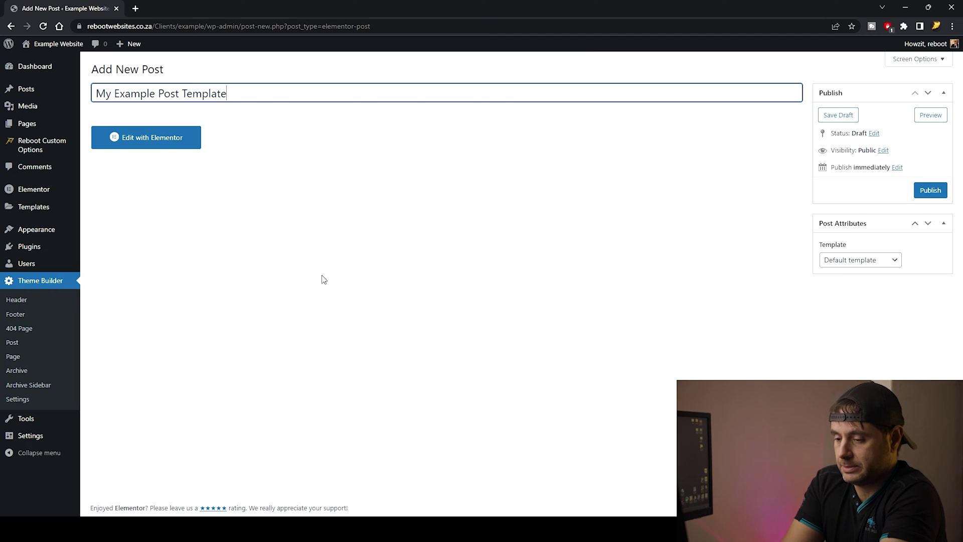
{"action": "left_click", "coordinate": [931, 190]}
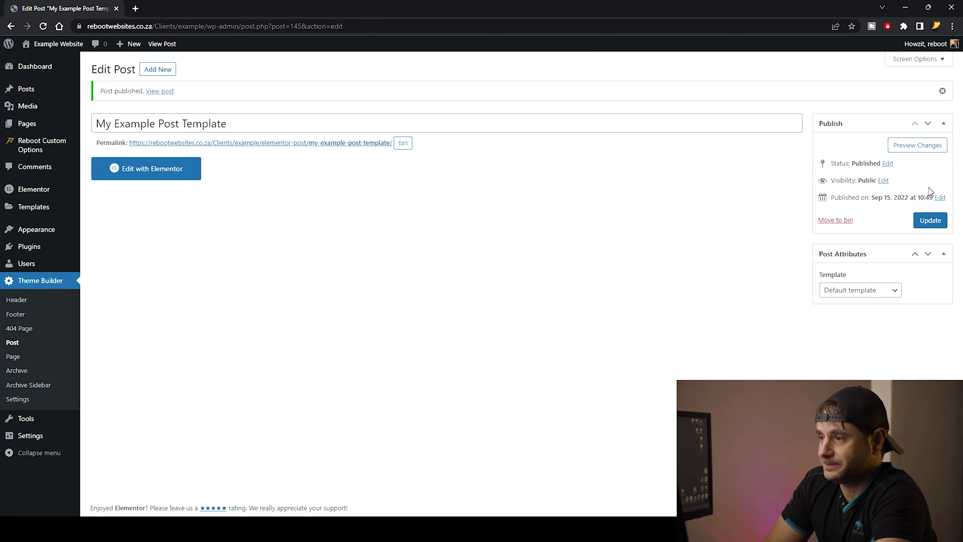
{"action": "left_click", "coordinate": [161, 179]}
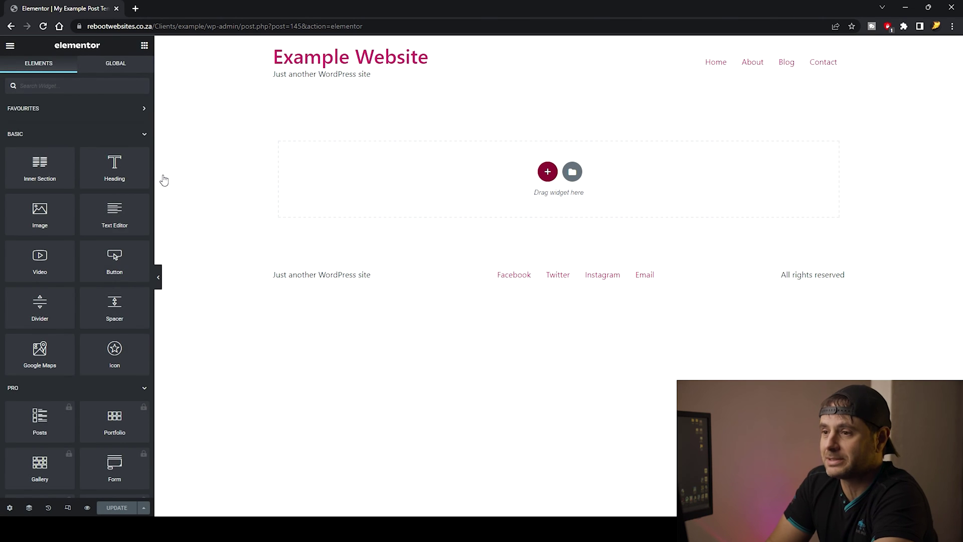
Step: Place the Post title widget from Blog & Archive Layout into the section, center-aligned
{"action": "scroll", "coordinate": [136, 340], "scroll_direction": "down", "scroll_amount": 10}
{"action": "scroll", "coordinate": [136, 341], "scroll_direction": "down", "scroll_amount": 3}
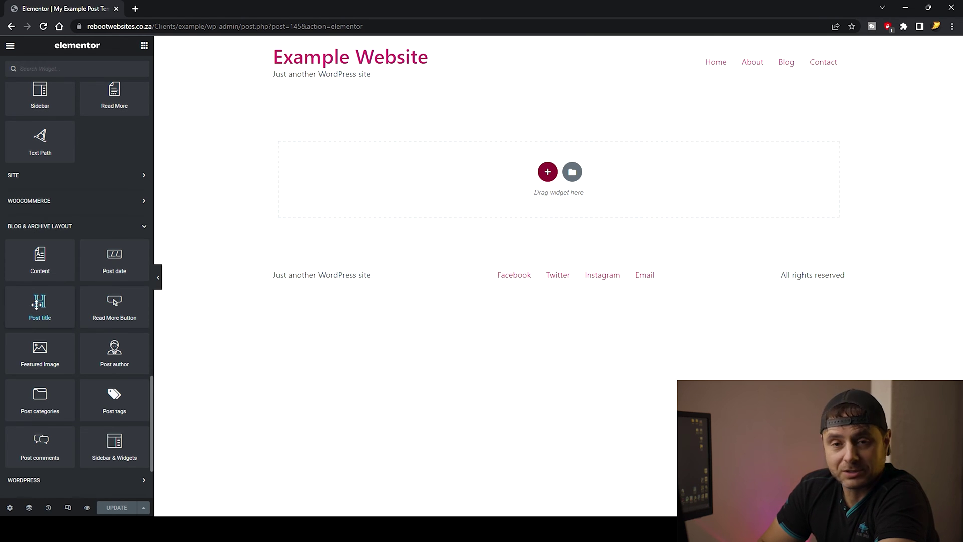
{"action": "left_click_drag", "start_coordinate": [37, 304], "coordinate": [366, 265]}
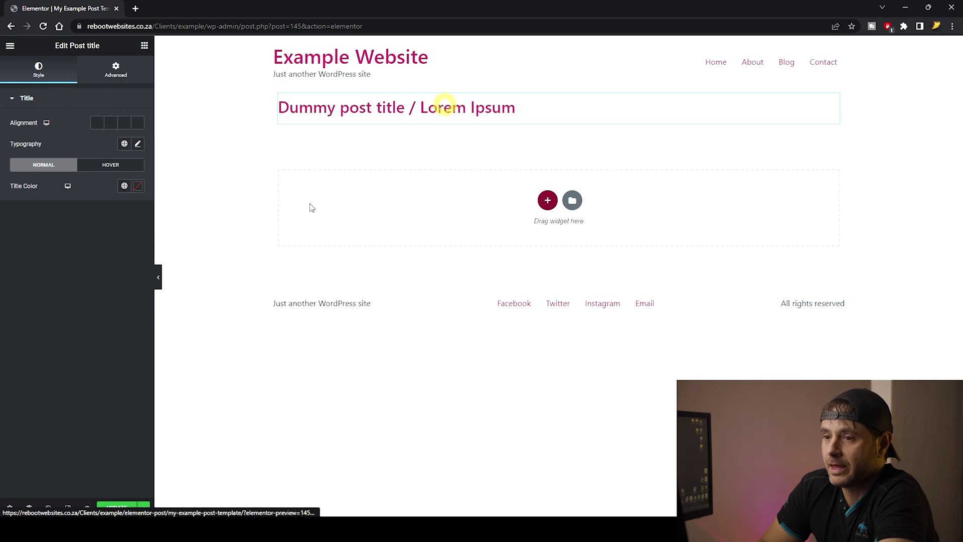
{"action": "left_click", "coordinate": [117, 129]}
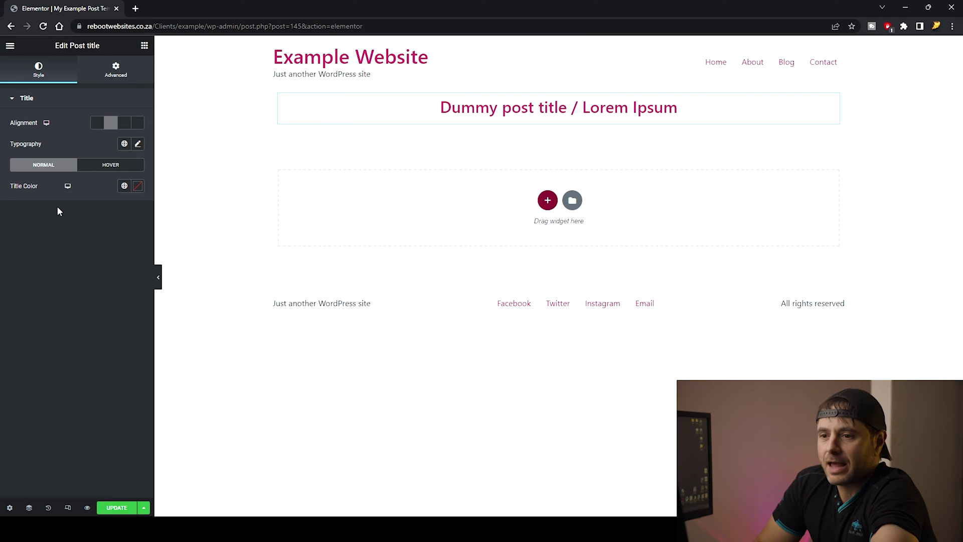
Step: Set the post title colour to dark grey #313131
{"action": "left_click", "coordinate": [138, 186]}
{"action": "left_click_drag", "start_coordinate": [59, 272], "coordinate": [17, 294]}
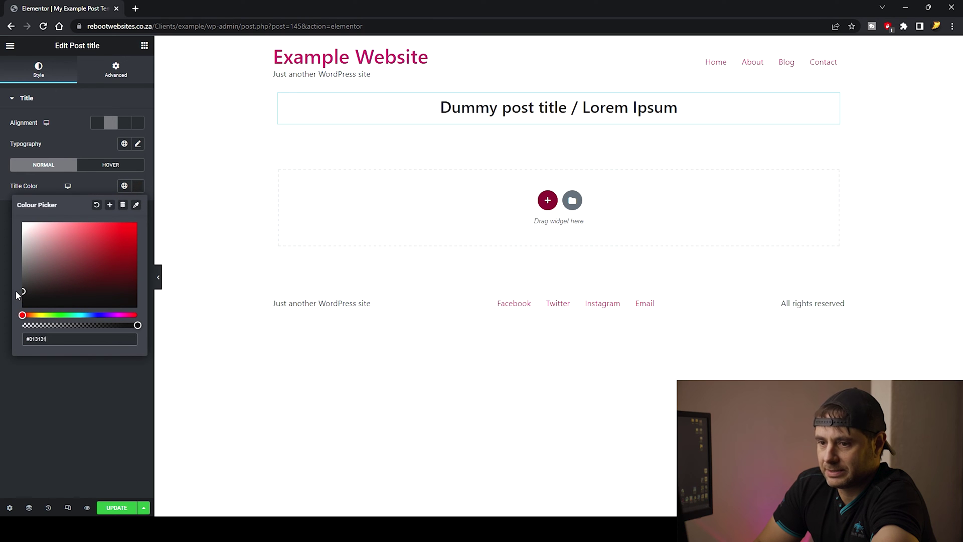
{"action": "left_click", "coordinate": [91, 185]}
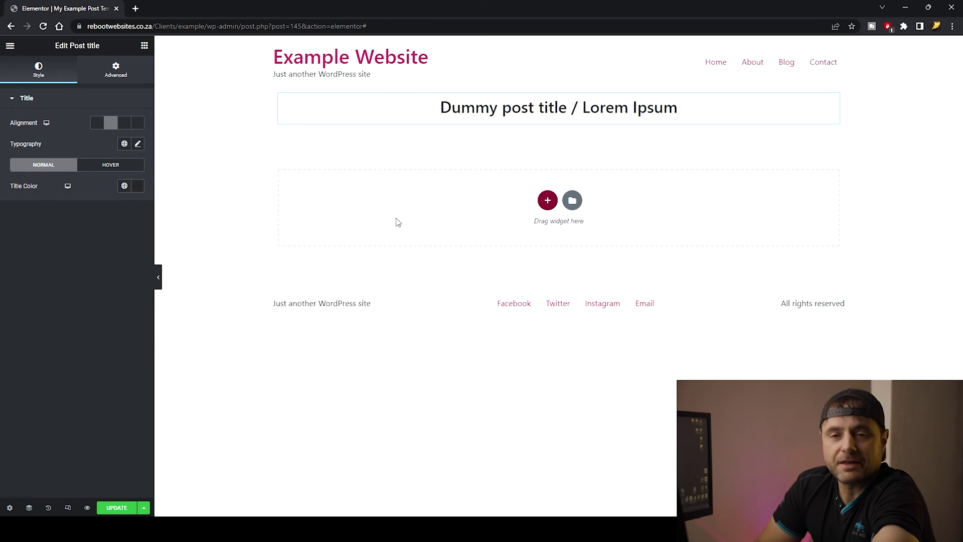
Step: Add the post Content widget below the title and the Featured Image above it
{"action": "left_click", "coordinate": [144, 45]}
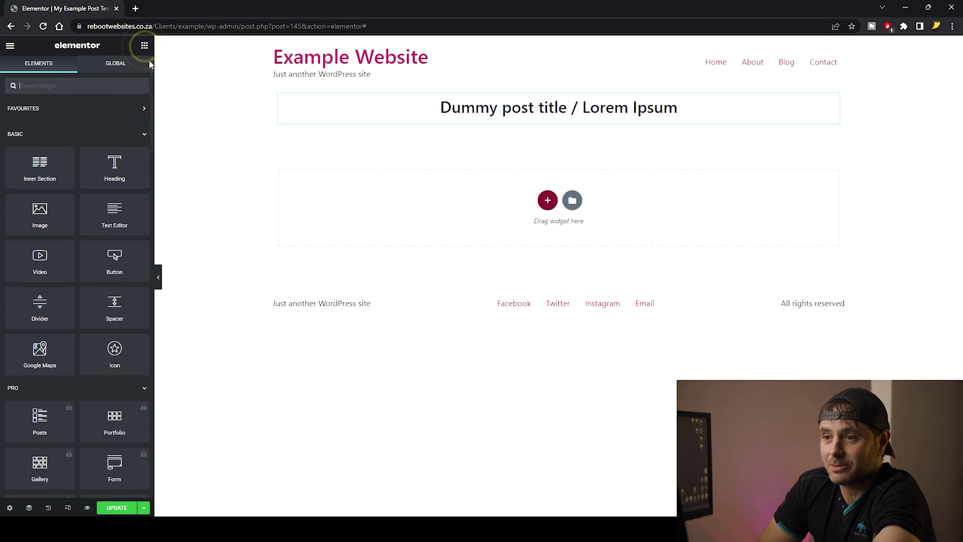
{"action": "scroll", "coordinate": [119, 421], "scroll_direction": "down", "scroll_amount": 15}
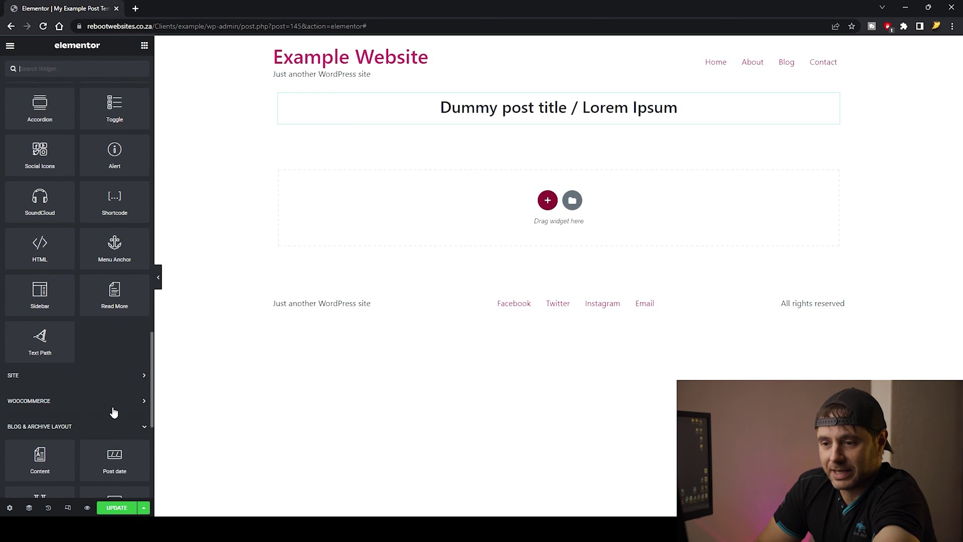
{"action": "scroll", "coordinate": [113, 410], "scroll_direction": "down", "scroll_amount": 5}
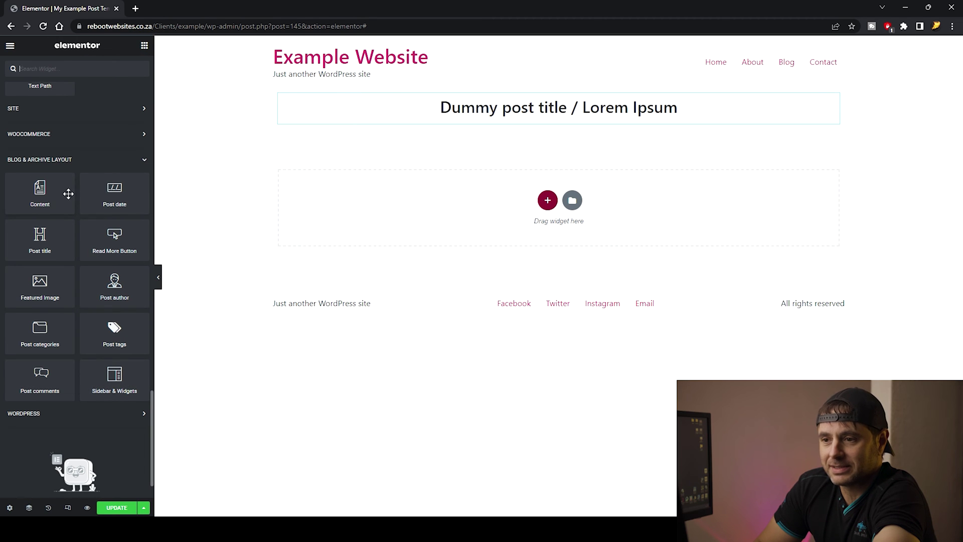
{"action": "left_click_drag", "start_coordinate": [28, 190], "coordinate": [586, 116]}
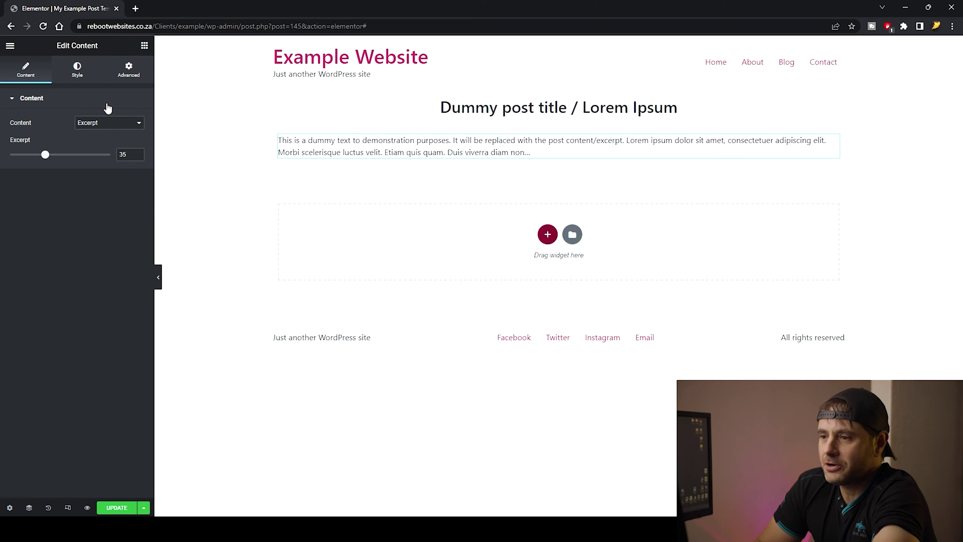
{"action": "left_click", "coordinate": [144, 46]}
{"action": "scroll", "coordinate": [88, 309], "scroll_direction": "down", "scroll_amount": 10}
{"action": "scroll", "coordinate": [88, 310], "scroll_direction": "down", "scroll_amount": 8}
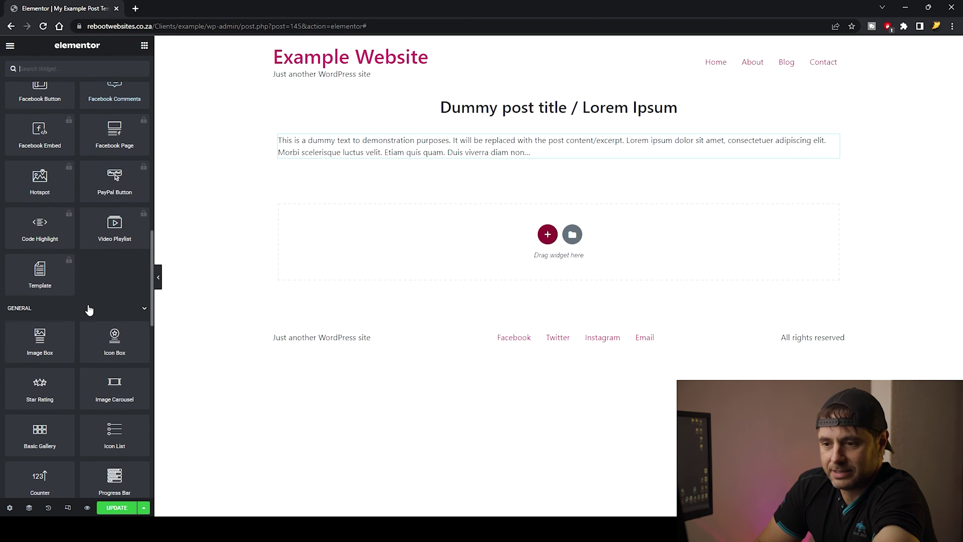
{"action": "scroll", "coordinate": [89, 310], "scroll_direction": "down", "scroll_amount": 12}
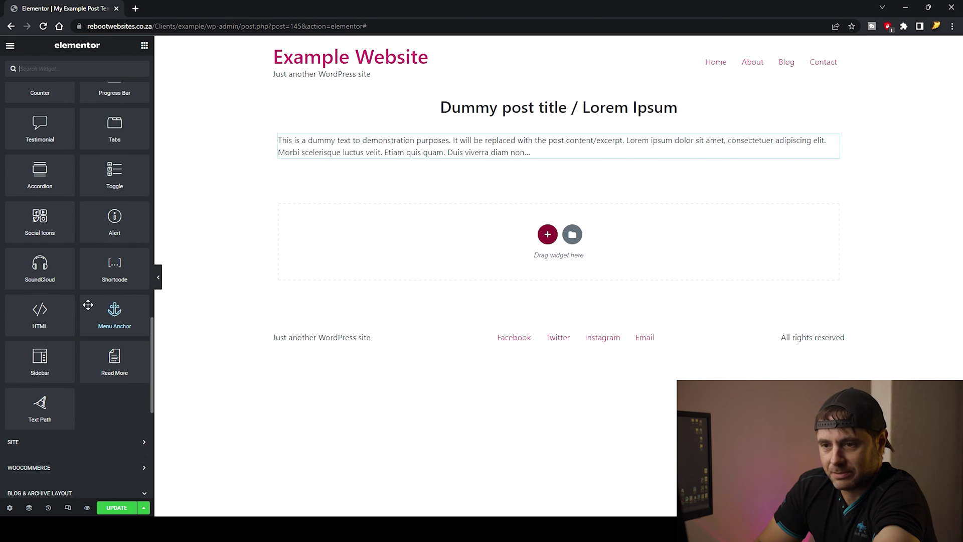
{"action": "scroll", "coordinate": [89, 309], "scroll_direction": "up", "scroll_amount": 1}
{"action": "scroll", "coordinate": [93, 316], "scroll_direction": "down", "scroll_amount": 4}
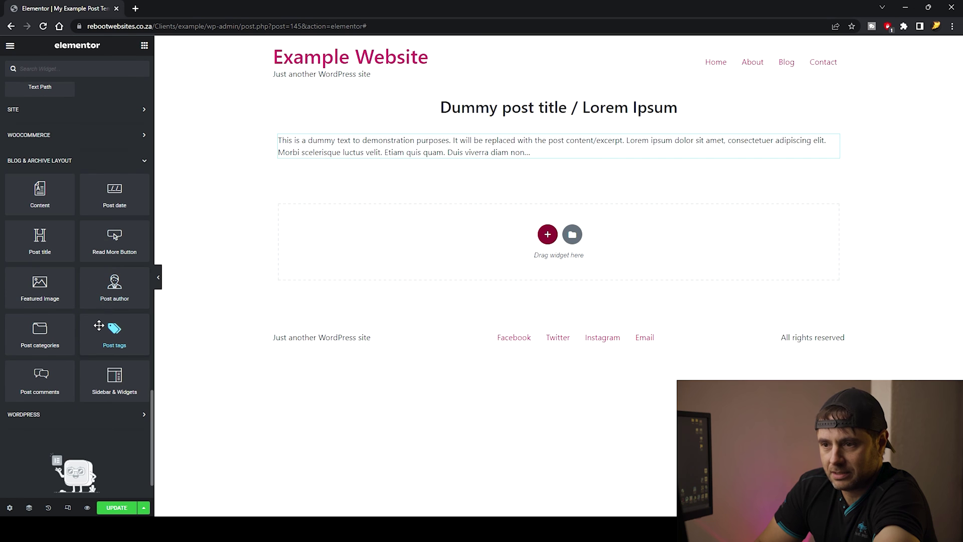
{"action": "left_click_drag", "start_coordinate": [44, 289], "coordinate": [566, 119]}
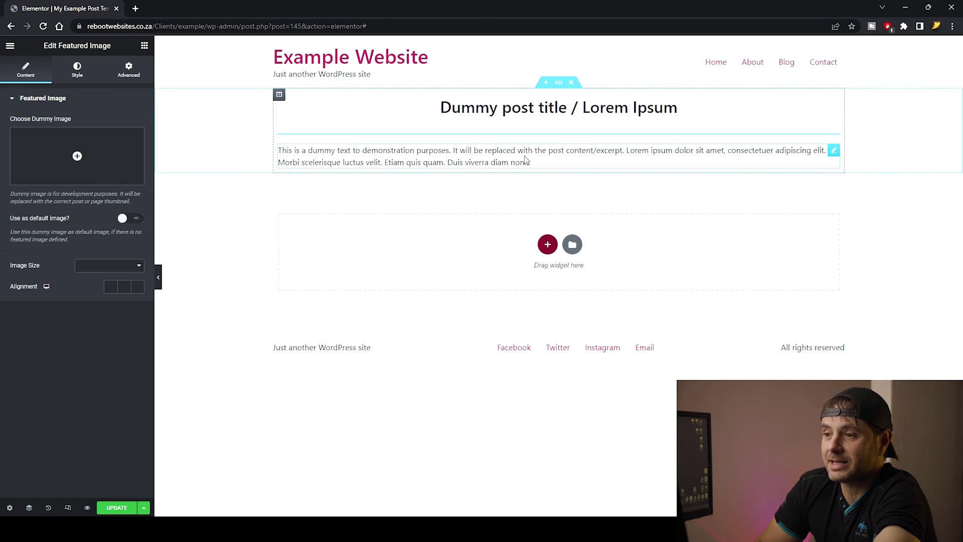
Step: Add Post categories under the title and Post comments below the content
{"action": "left_click", "coordinate": [145, 46]}
{"action": "left_click_drag", "start_coordinate": [39, 281], "coordinate": [508, 133]}
{"action": "left_click", "coordinate": [144, 45]}
{"action": "left_click_drag", "start_coordinate": [41, 321], "coordinate": [533, 232]}
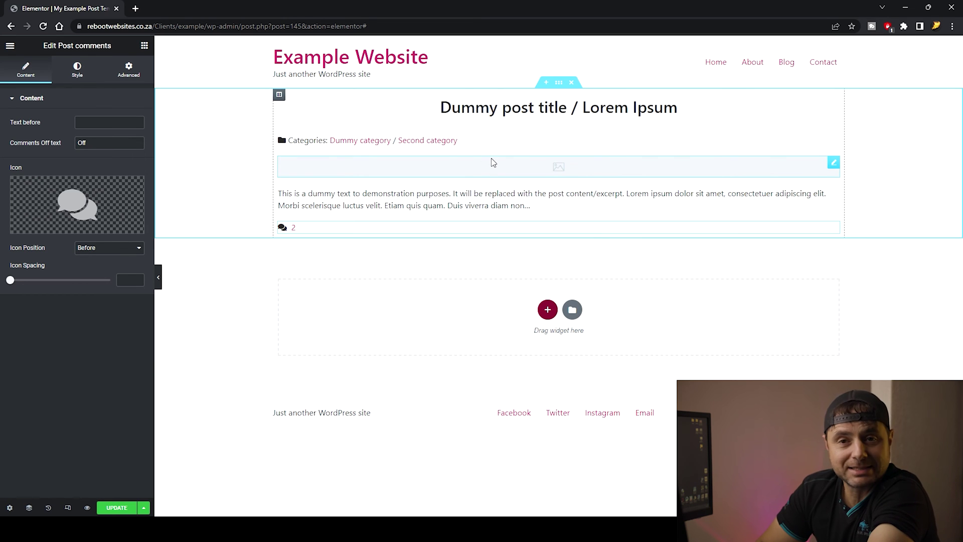
Step: Keep the categories icon before the text and set its icon spacing to 22
{"action": "left_click", "coordinate": [496, 145]}
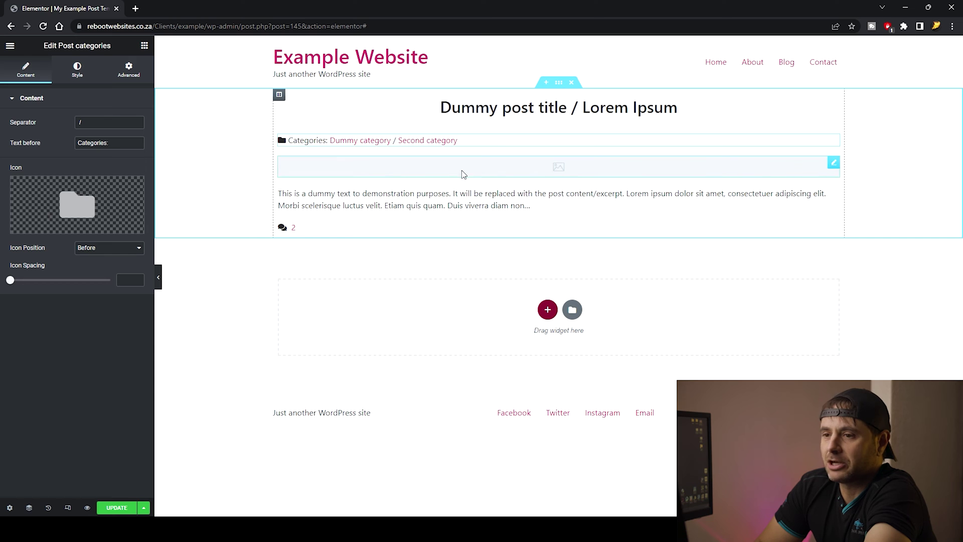
{"action": "mouse_move", "coordinate": [75, 219]}
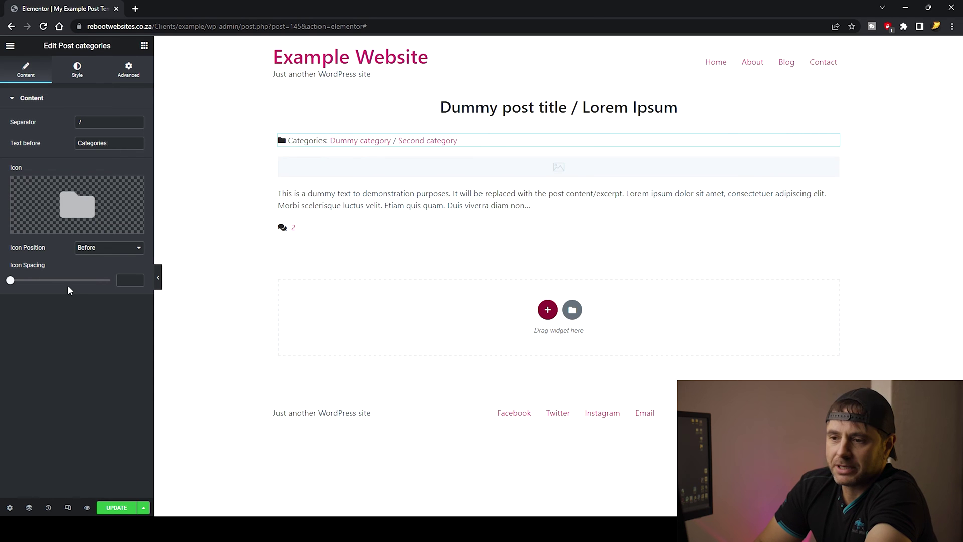
{"action": "left_click", "coordinate": [121, 249]}
{"action": "left_click", "coordinate": [121, 250]}
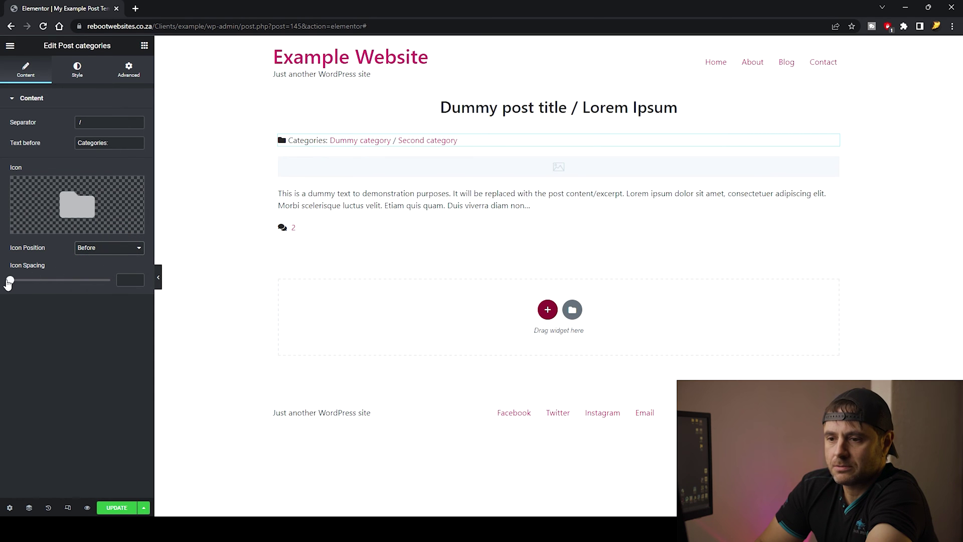
{"action": "left_click_drag", "start_coordinate": [10, 280], "coordinate": [57, 280]}
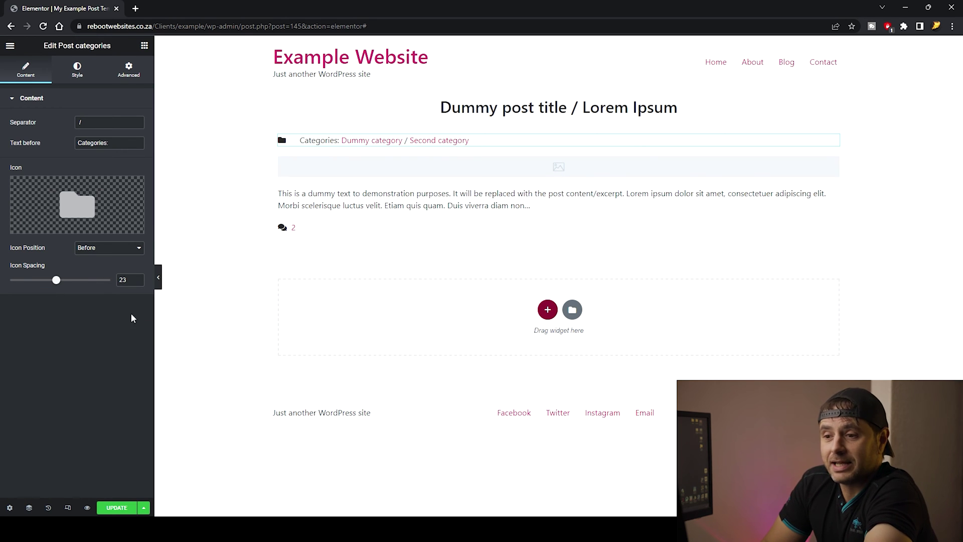
{"action": "left_click_drag", "start_coordinate": [56, 280], "coordinate": [54, 280]}
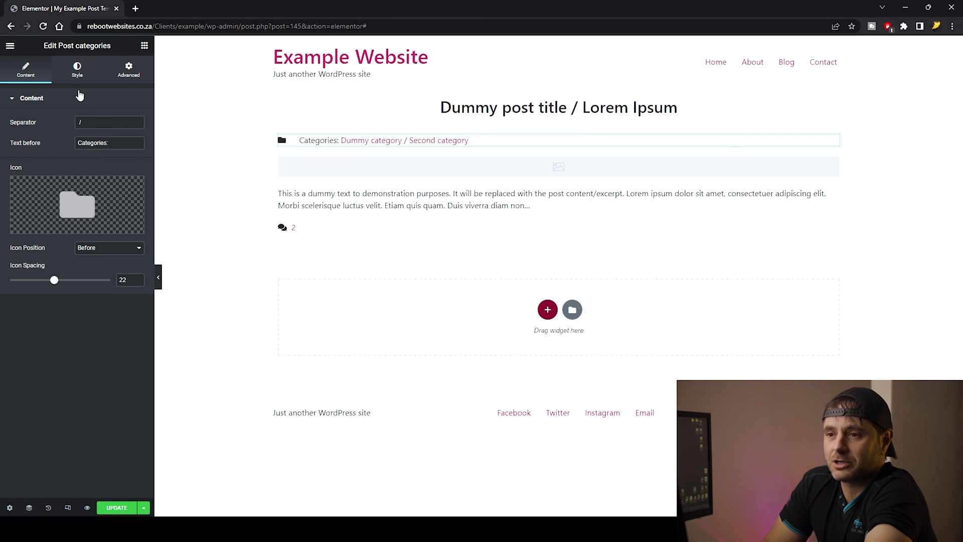
Step: Colour the category links with the Primary global colour
{"action": "left_click", "coordinate": [78, 76]}
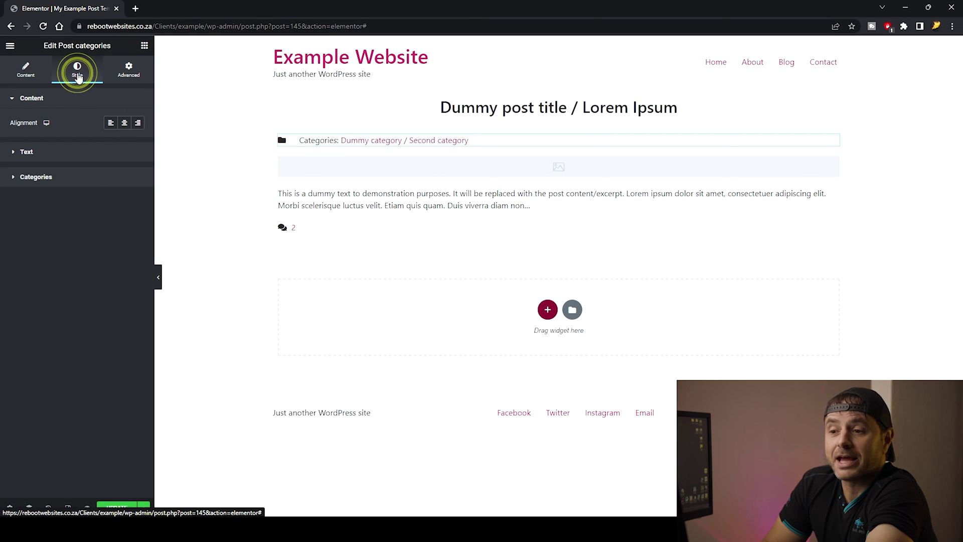
{"action": "left_click", "coordinate": [56, 178]}
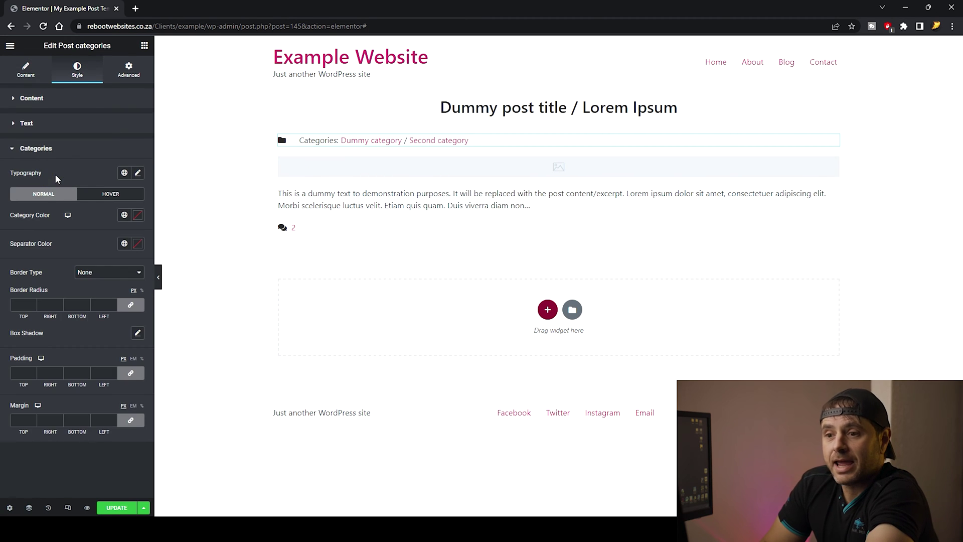
{"action": "left_click", "coordinate": [123, 216]}
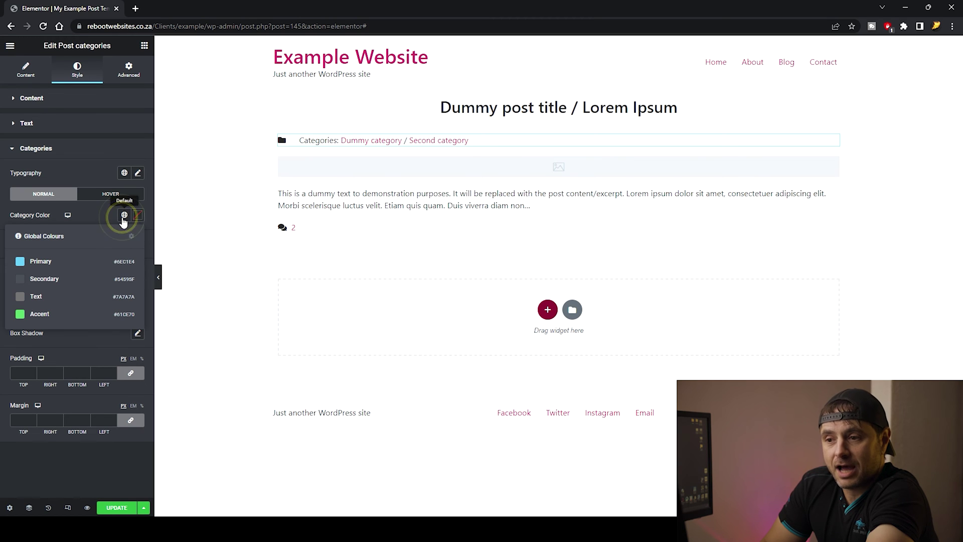
{"action": "left_click", "coordinate": [79, 259]}
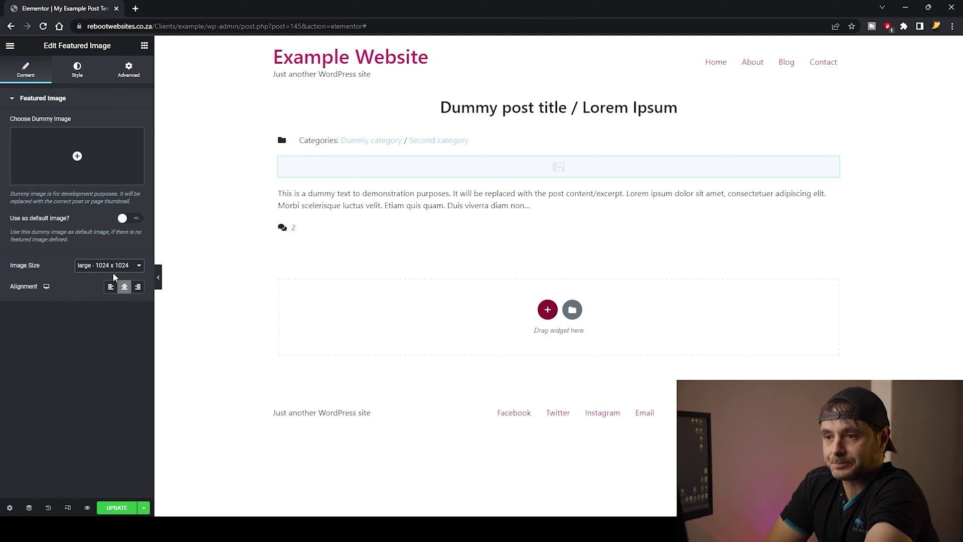
Step: Give the post content the Text global colour for text and Accent for links
{"action": "left_click", "coordinate": [345, 208]}
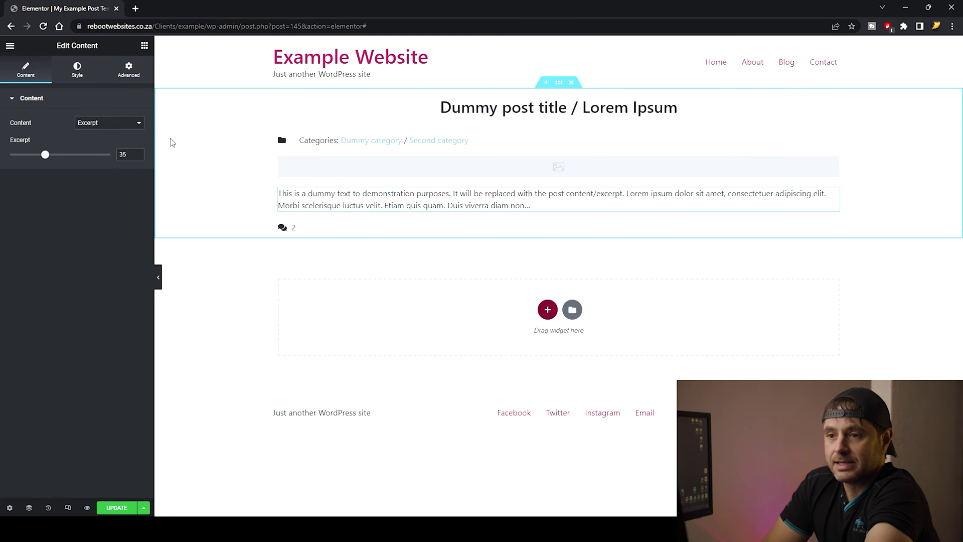
{"action": "left_click", "coordinate": [77, 70]}
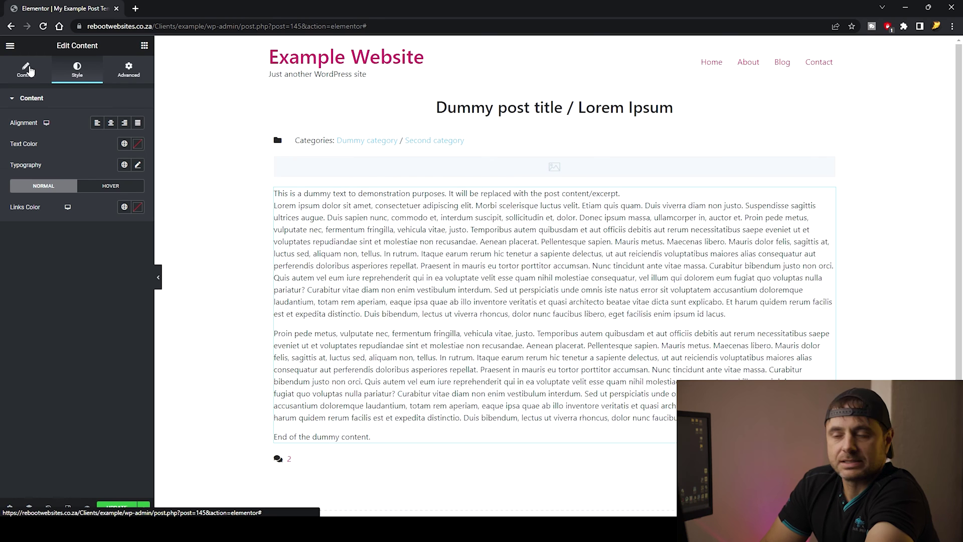
{"action": "left_click", "coordinate": [124, 144]}
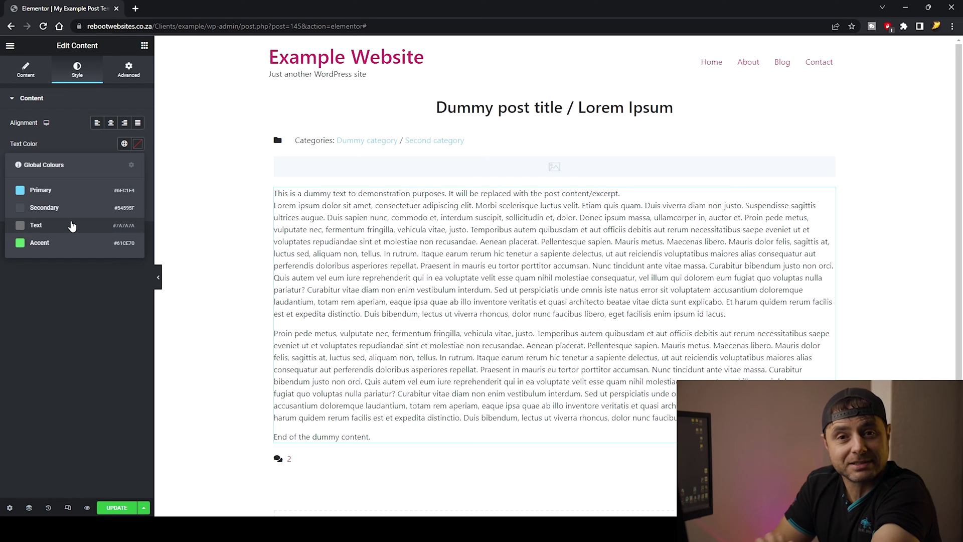
{"action": "left_click", "coordinate": [44, 219]}
{"action": "left_click", "coordinate": [125, 207]}
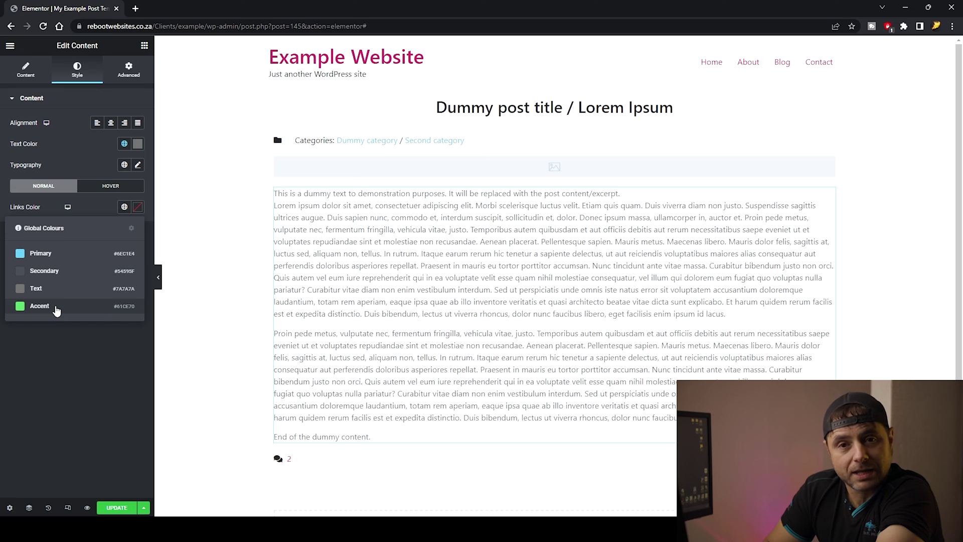
{"action": "left_click", "coordinate": [55, 308]}
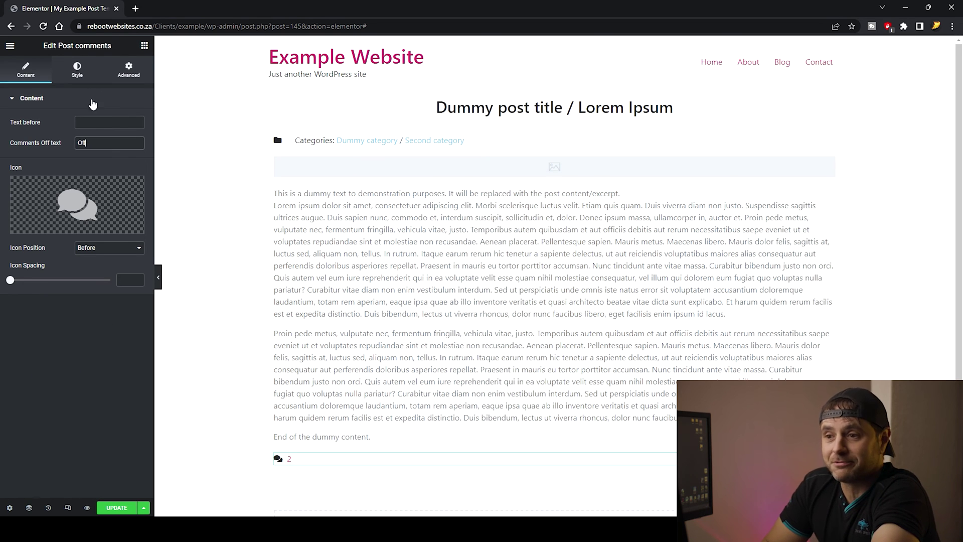
Step: Set the Post comments text to the Text global colour, then reopen the widget list
{"action": "left_click", "coordinate": [76, 69]}
{"action": "left_click", "coordinate": [117, 150]}
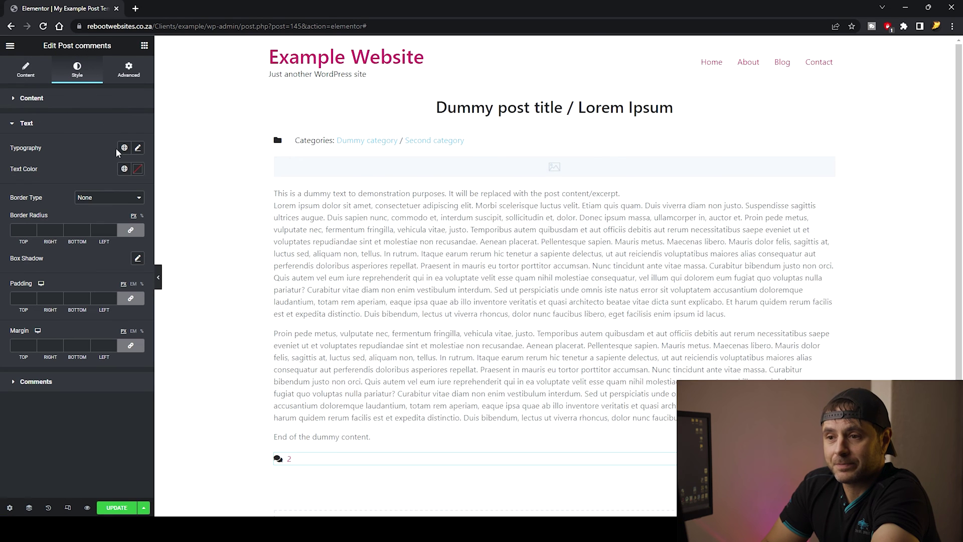
{"action": "left_click", "coordinate": [124, 169]}
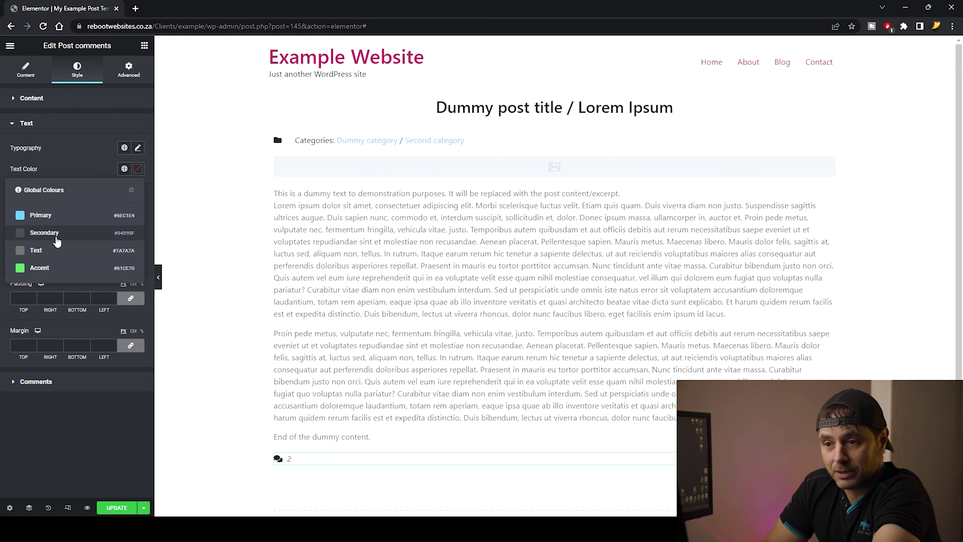
{"action": "left_click", "coordinate": [54, 251]}
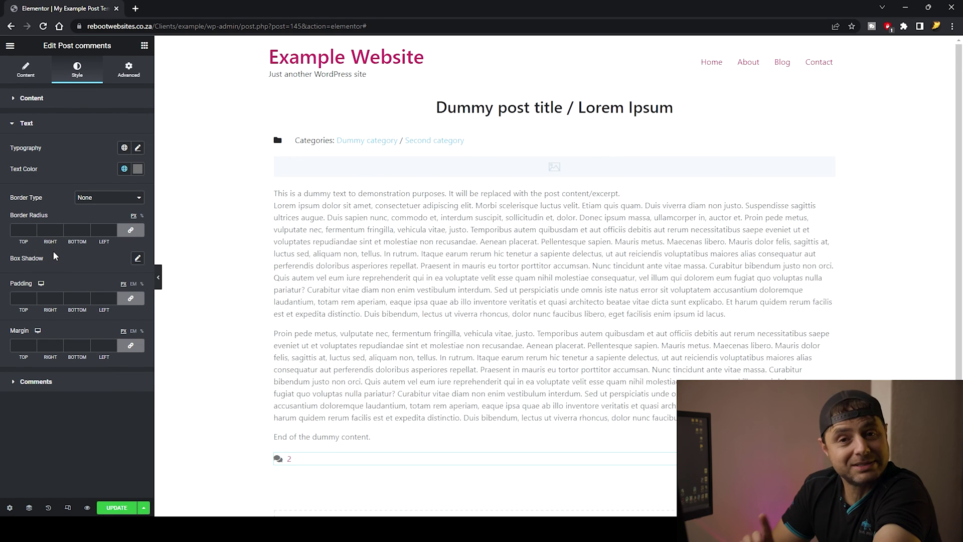
{"action": "left_click", "coordinate": [51, 382]}
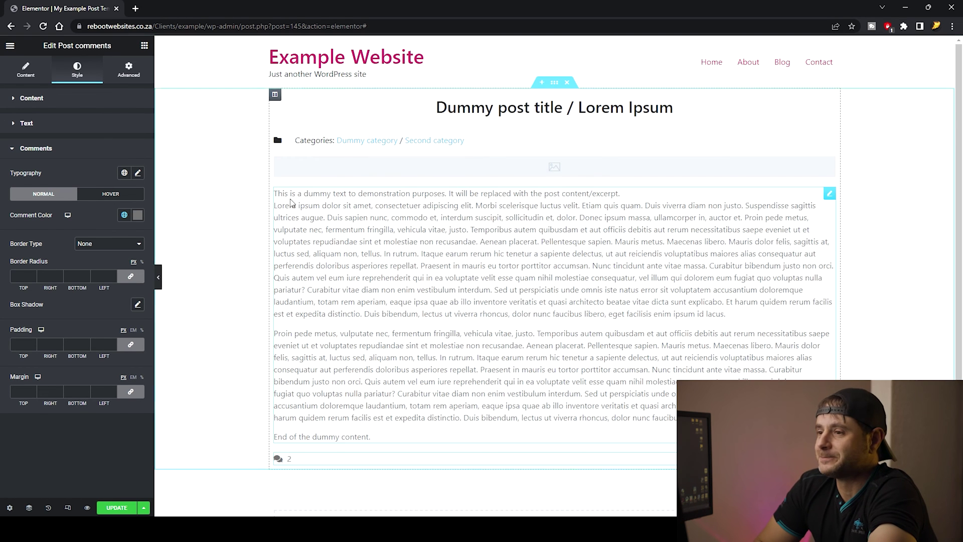
{"action": "left_click", "coordinate": [145, 45]}
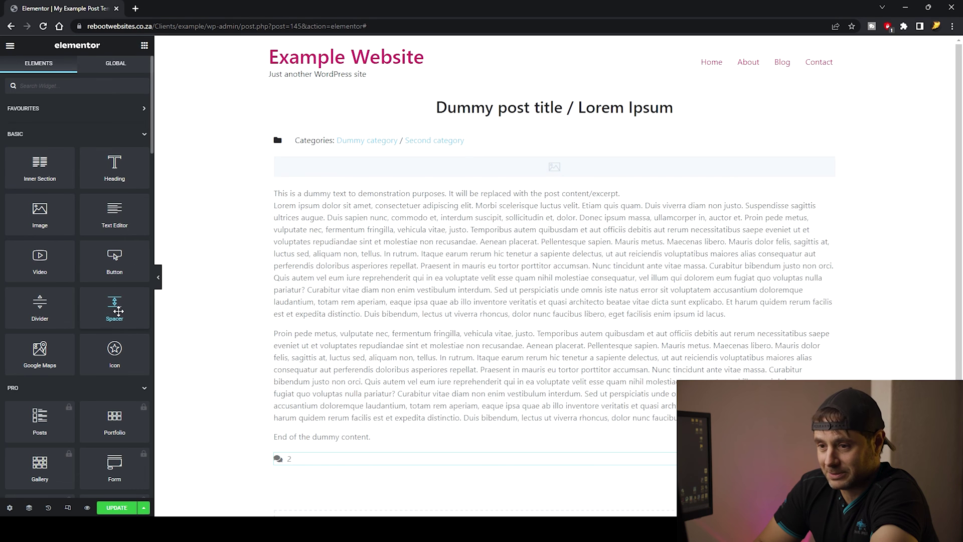
Step: Add a 50 px spacer above the title, with copies below the comments and between content and comments
{"action": "left_click_drag", "start_coordinate": [119, 311], "coordinate": [535, 103]}
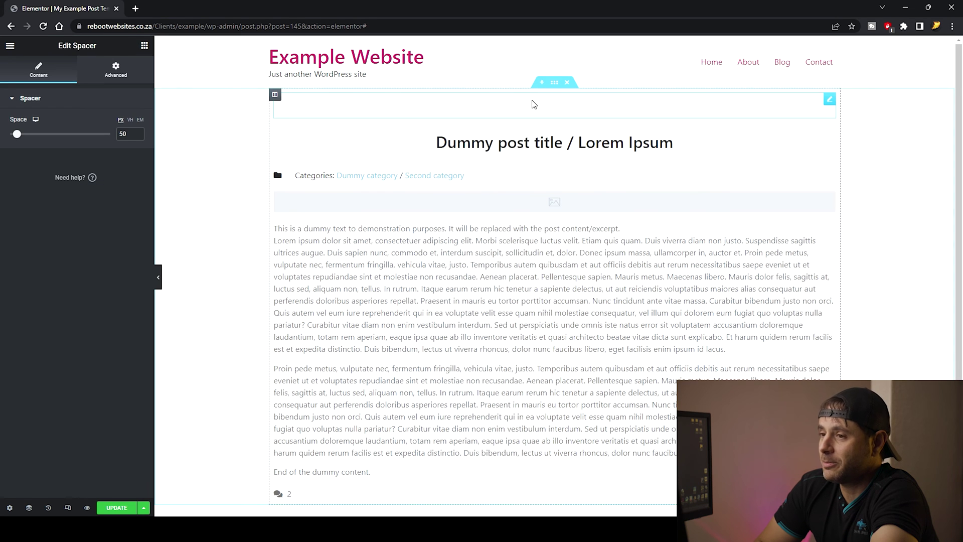
{"action": "right_click", "coordinate": [534, 110]}
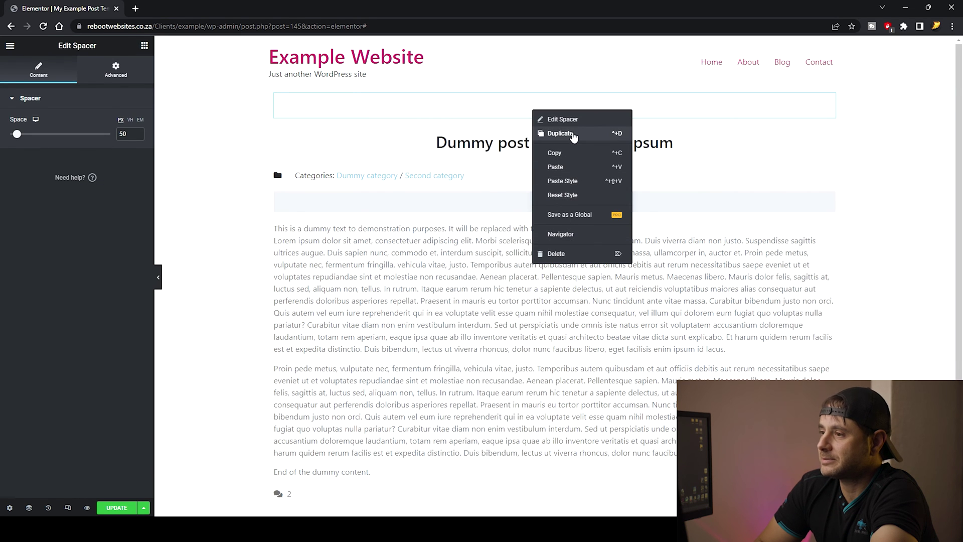
{"action": "left_click", "coordinate": [573, 136]}
{"action": "left_click_drag", "start_coordinate": [827, 137], "coordinate": [467, 473]}
{"action": "scroll", "coordinate": [466, 472], "scroll_direction": "down", "scroll_amount": 1}
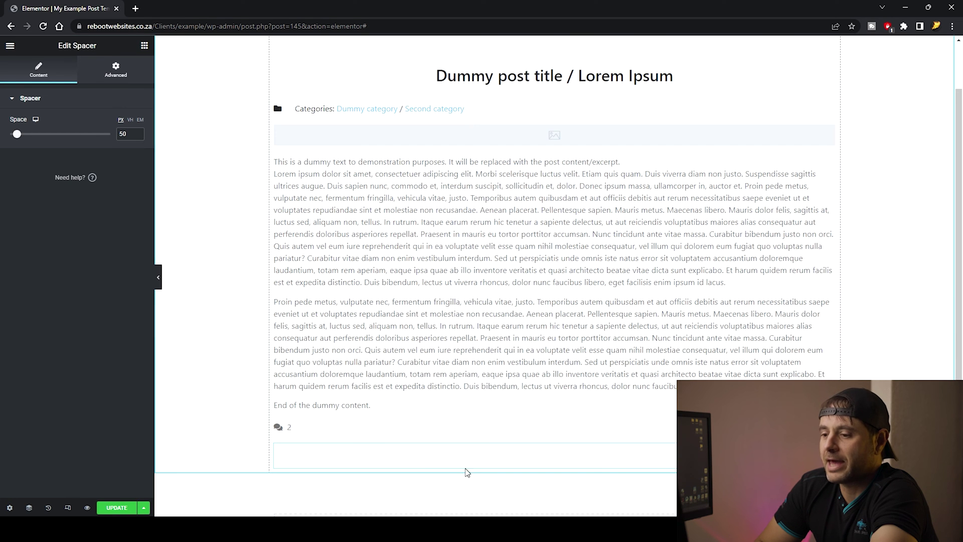
{"action": "right_click", "coordinate": [424, 465]}
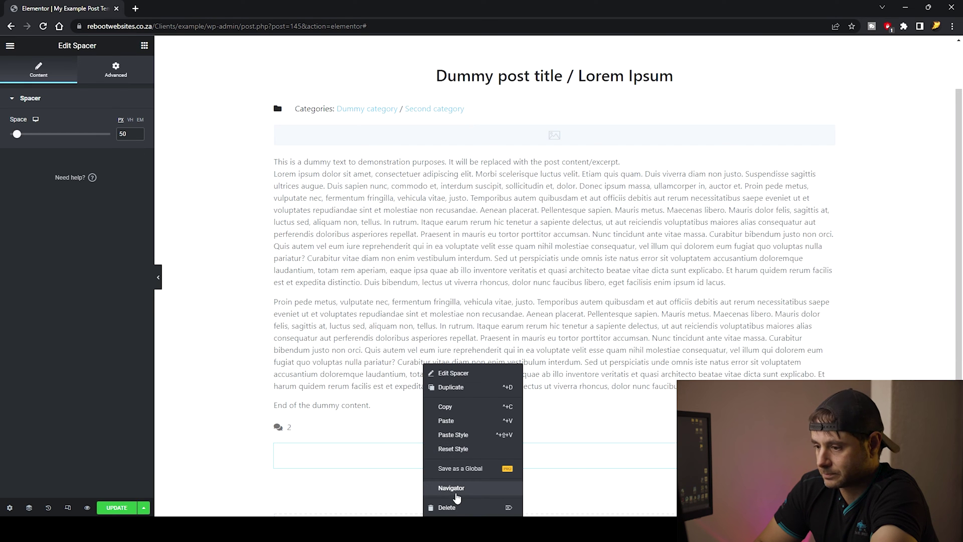
{"action": "left_click", "coordinate": [451, 387]}
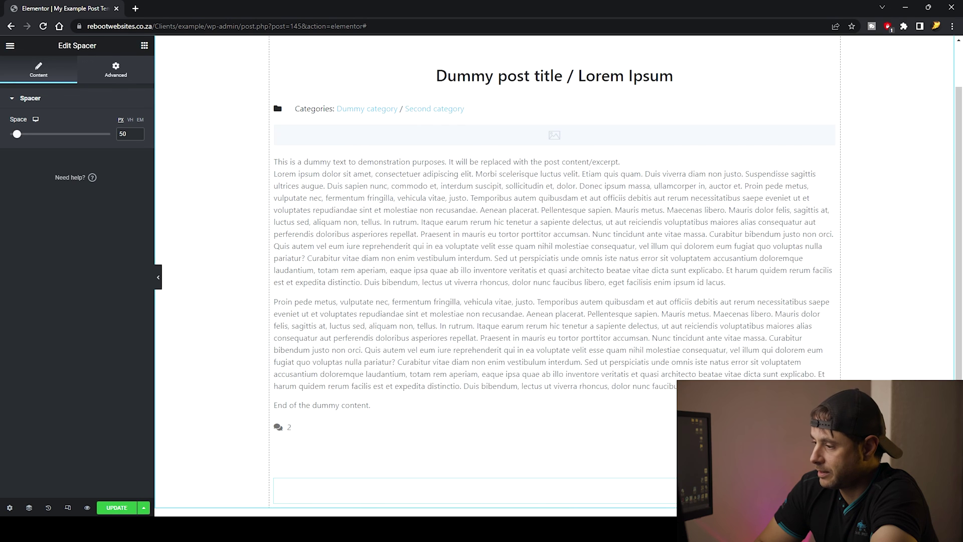
{"action": "left_click_drag", "start_coordinate": [482, 454], "coordinate": [324, 403]}
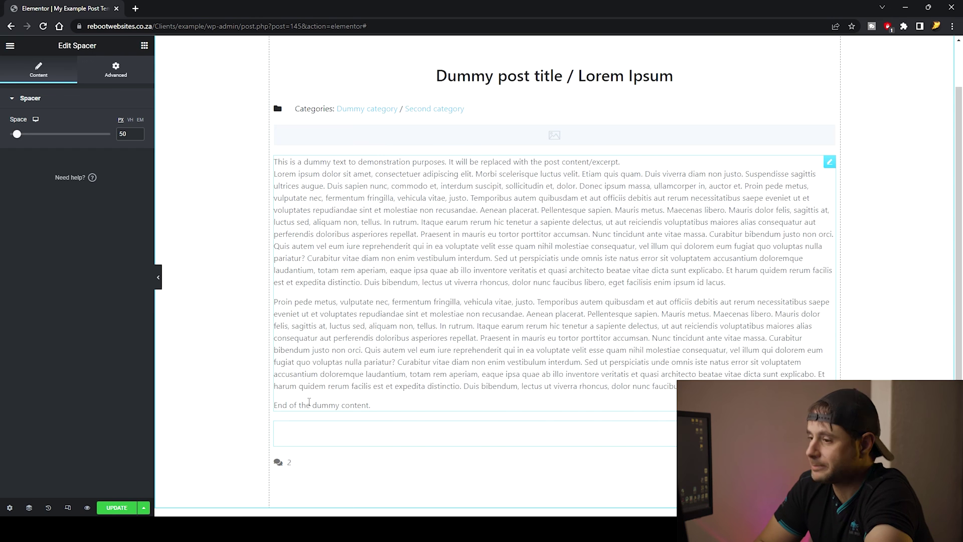
{"action": "scroll", "coordinate": [464, 302], "scroll_direction": "up", "scroll_amount": 2}
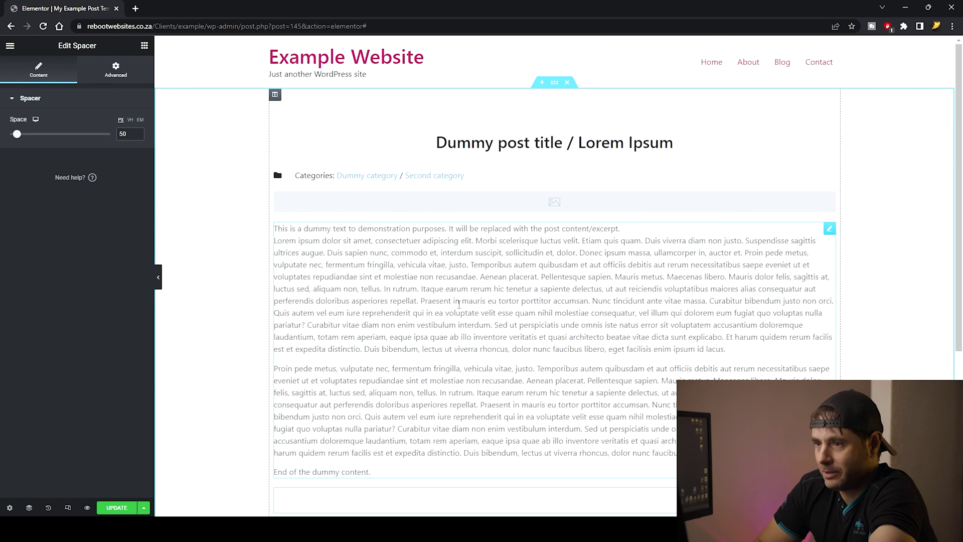
Step: Set the post column's margin and padding to 10 on all sides
{"action": "left_click", "coordinate": [275, 95]}
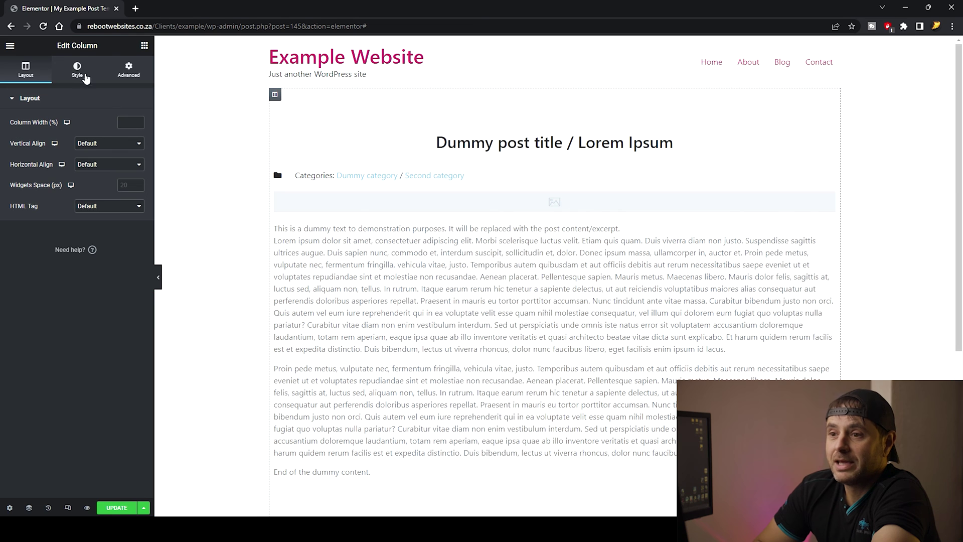
{"action": "left_click", "coordinate": [129, 70]}
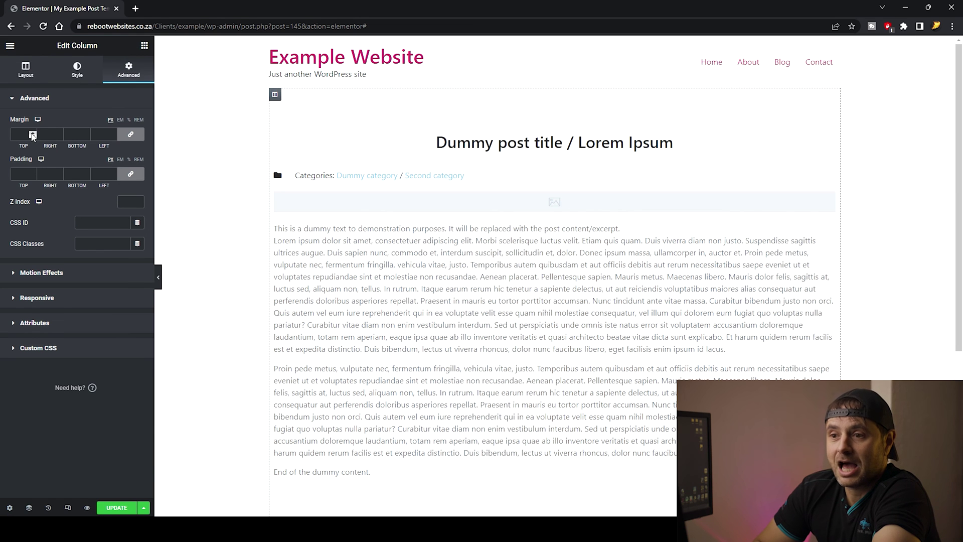
{"action": "left_click", "coordinate": [32, 133]}
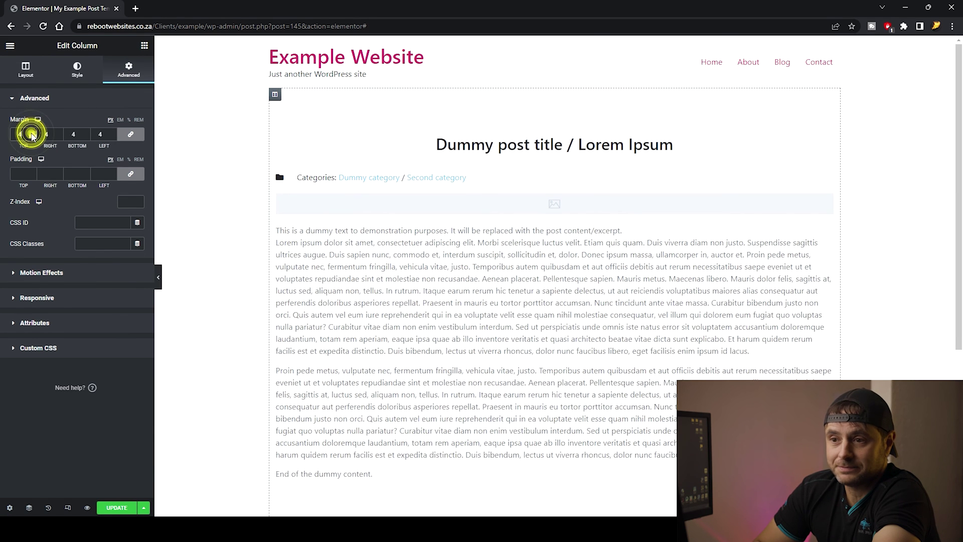
{"action": "double_click", "coordinate": [32, 136]}
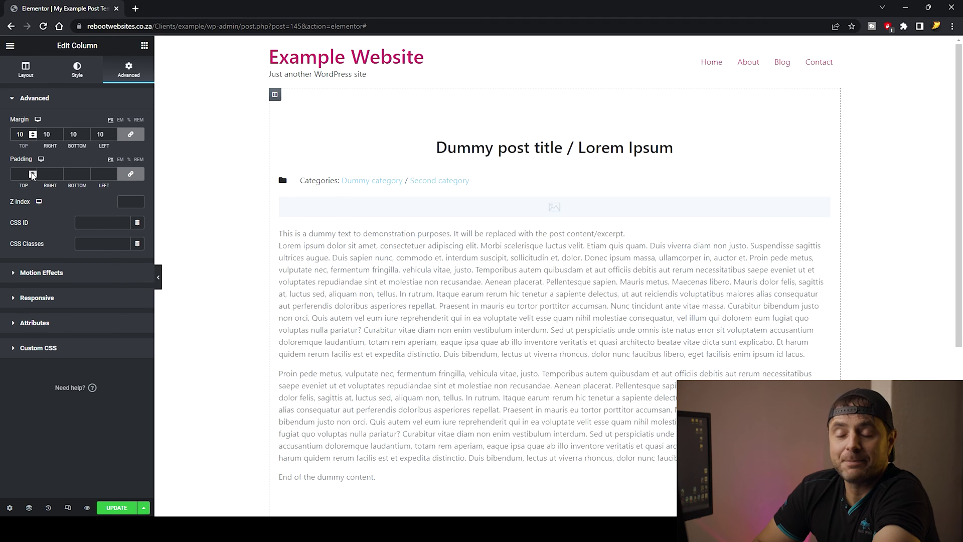
{"action": "left_click", "coordinate": [33, 173]}
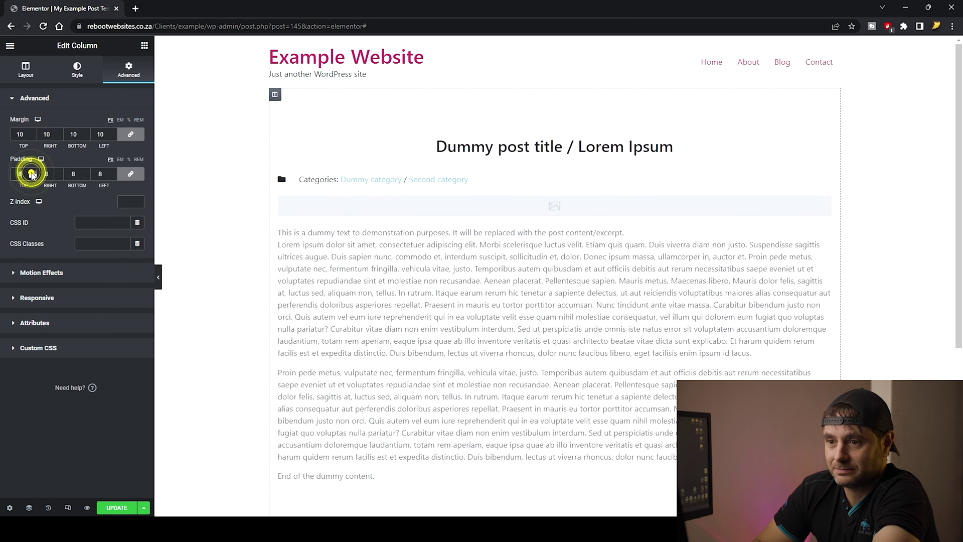
{"action": "left_click", "coordinate": [31, 173]}
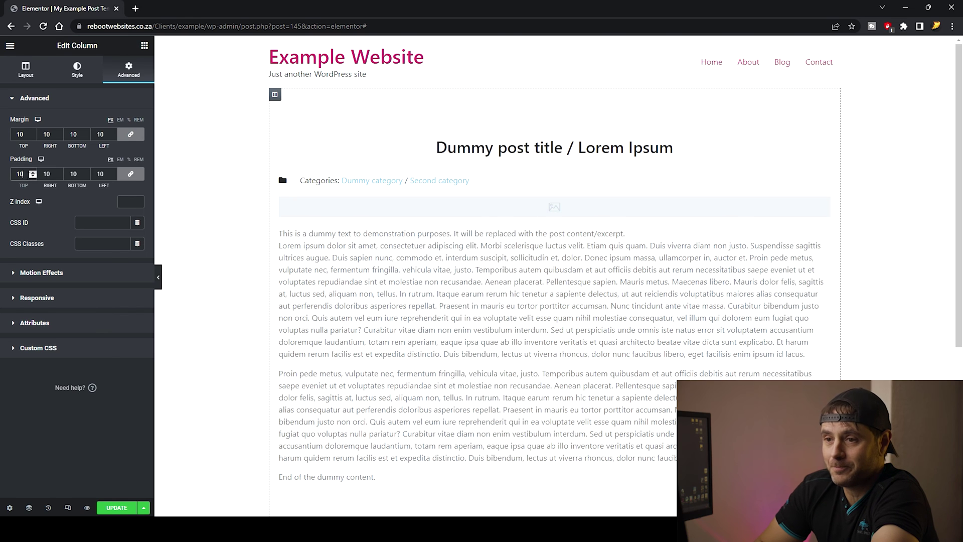
Step: Give the column a box shadow coloured rgba(0,0,0,0.25)
{"action": "left_click", "coordinate": [77, 69]}
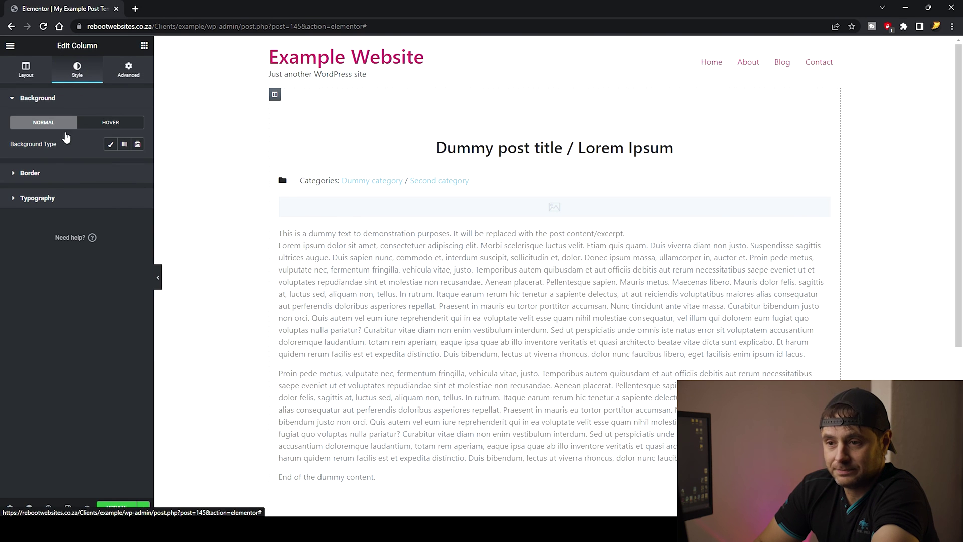
{"action": "left_click", "coordinate": [48, 173]}
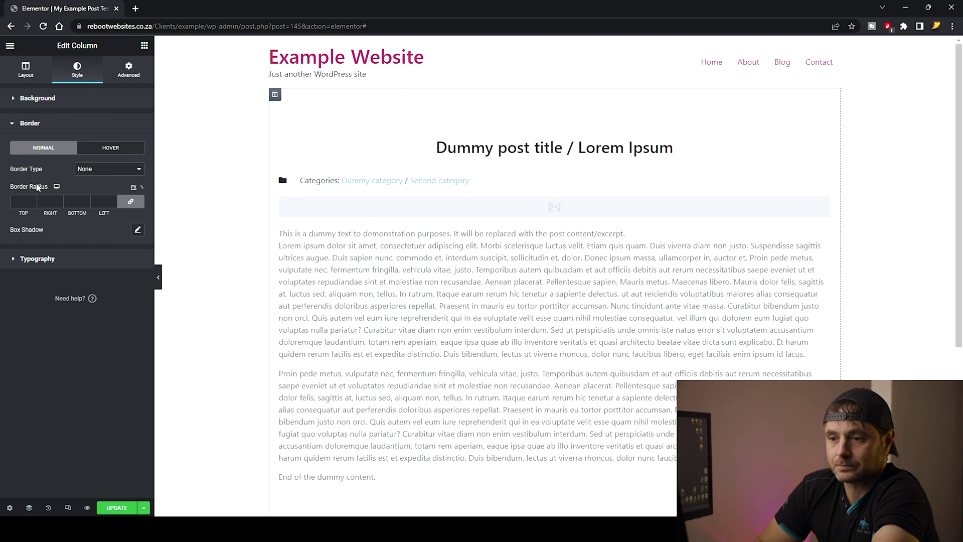
{"action": "left_click", "coordinate": [138, 230]}
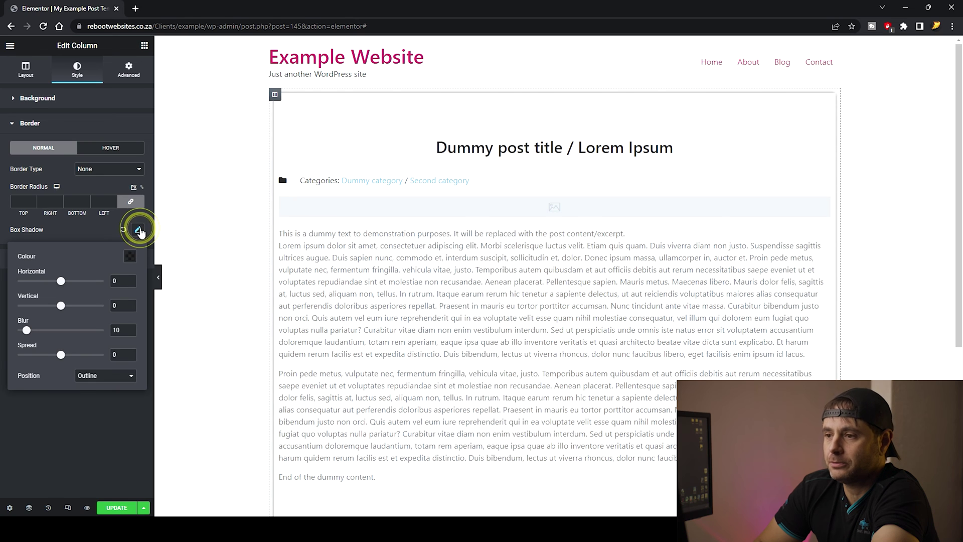
{"action": "left_click", "coordinate": [129, 257]}
{"action": "left_click", "coordinate": [106, 395]}
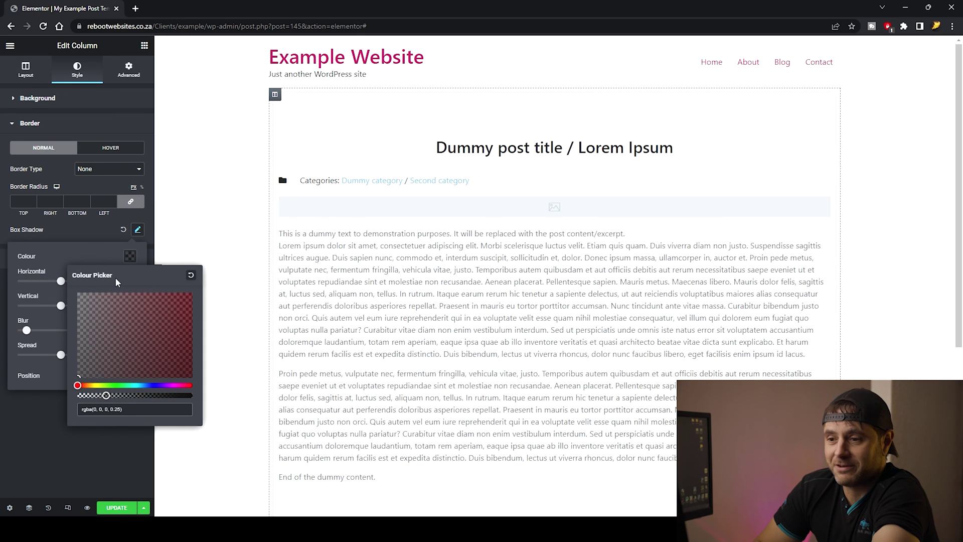
{"action": "left_click", "coordinate": [100, 225]}
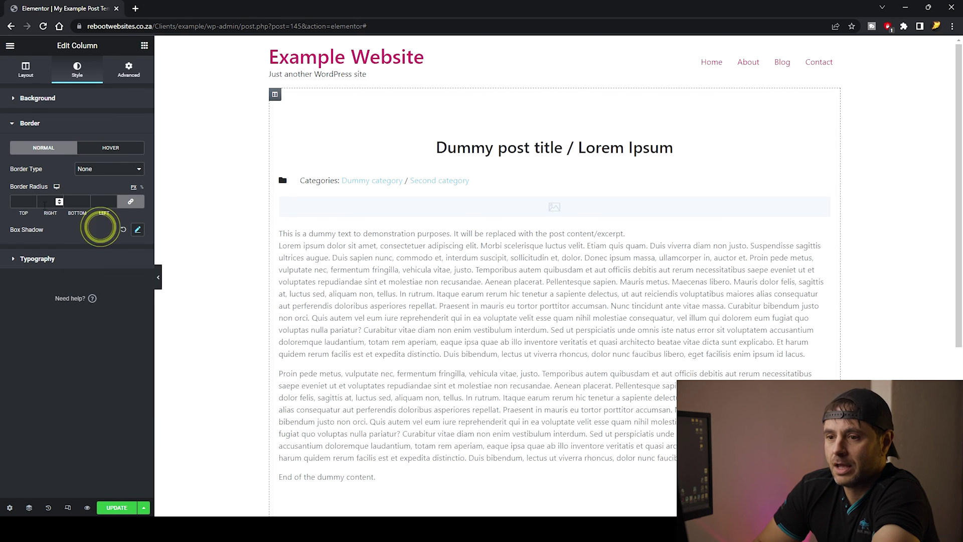
Step: Set the column's linked border radius to 10 on all corners
{"action": "left_click", "coordinate": [31, 201]}
{"action": "type", "text": "1"}
{"action": "left_click", "coordinate": [31, 201]}
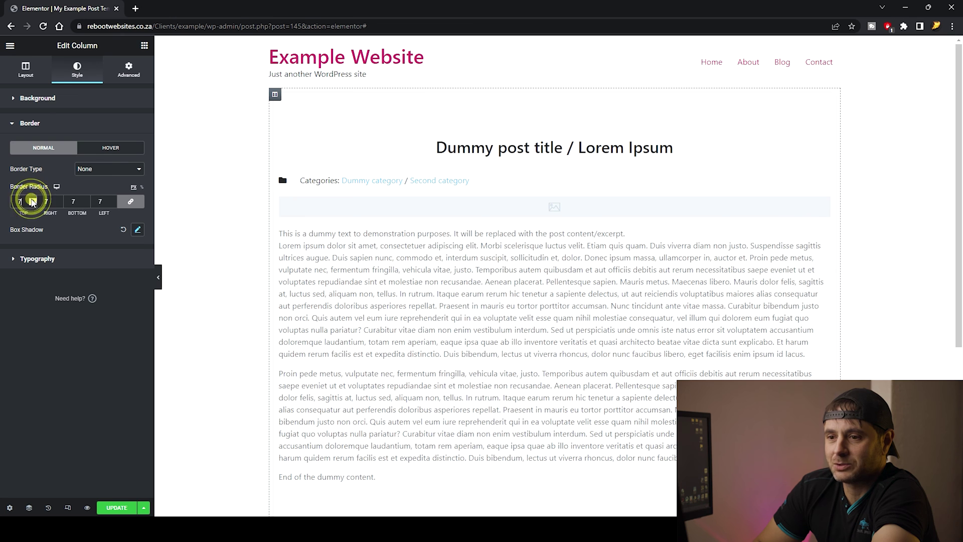
{"action": "type", "text": "0"}
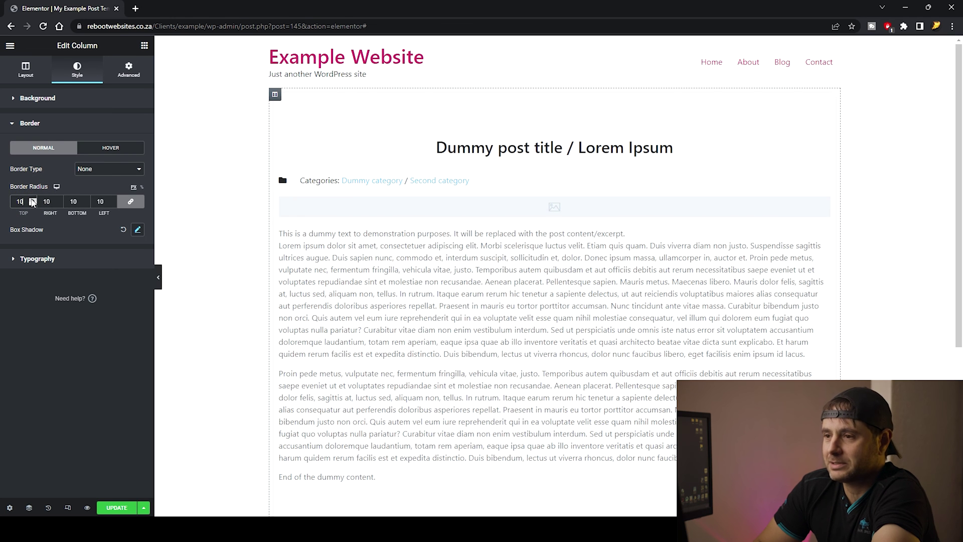
{"action": "scroll", "coordinate": [236, 348], "scroll_direction": "down", "scroll_amount": 4}
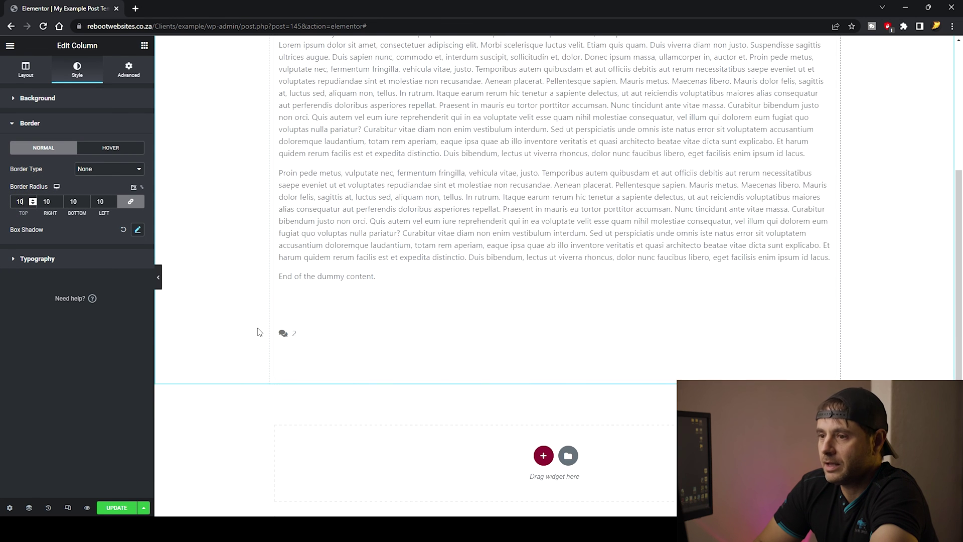
{"action": "scroll", "coordinate": [232, 390], "scroll_direction": "up", "scroll_amount": 4}
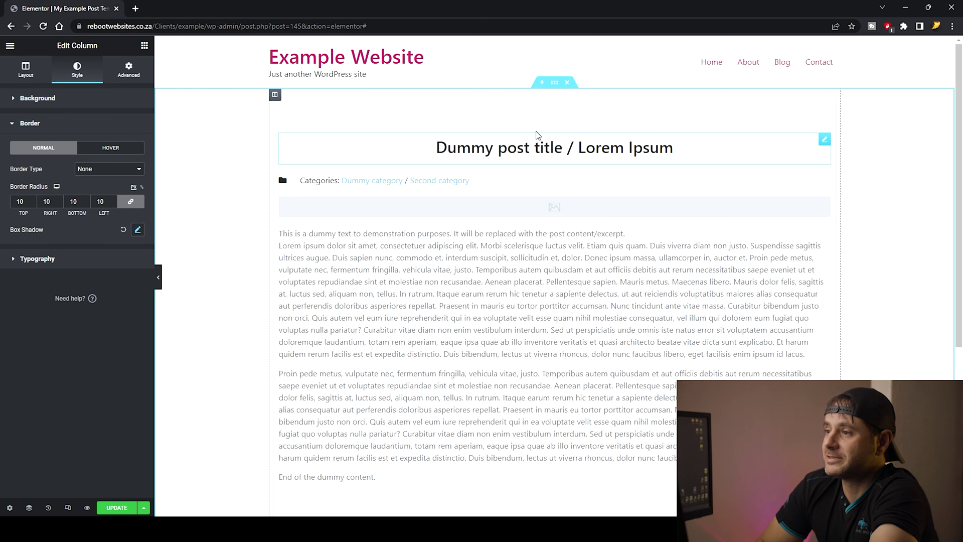
Step: Give the section a gradient background from white to dark grey #333333
{"action": "left_click", "coordinate": [555, 84]}
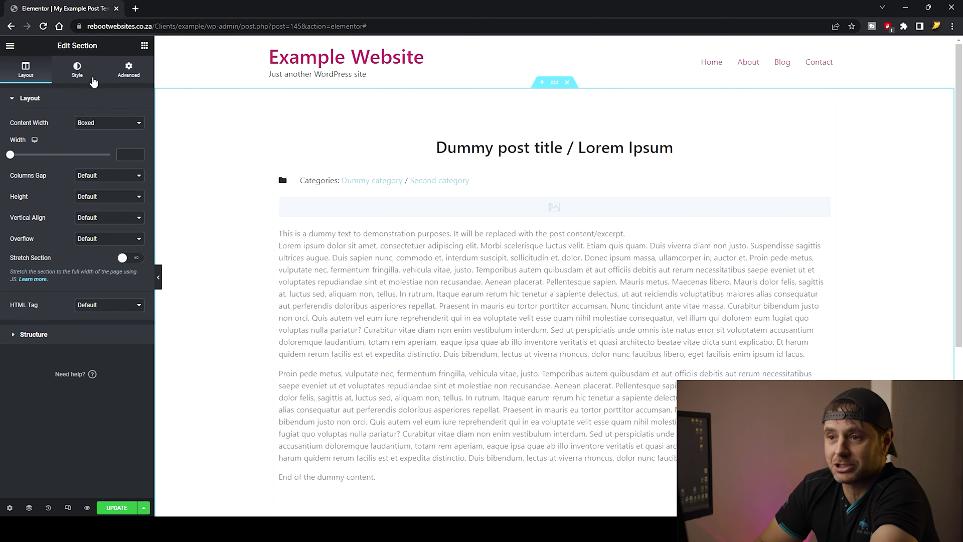
{"action": "left_click", "coordinate": [76, 69]}
{"action": "left_click", "coordinate": [109, 144]}
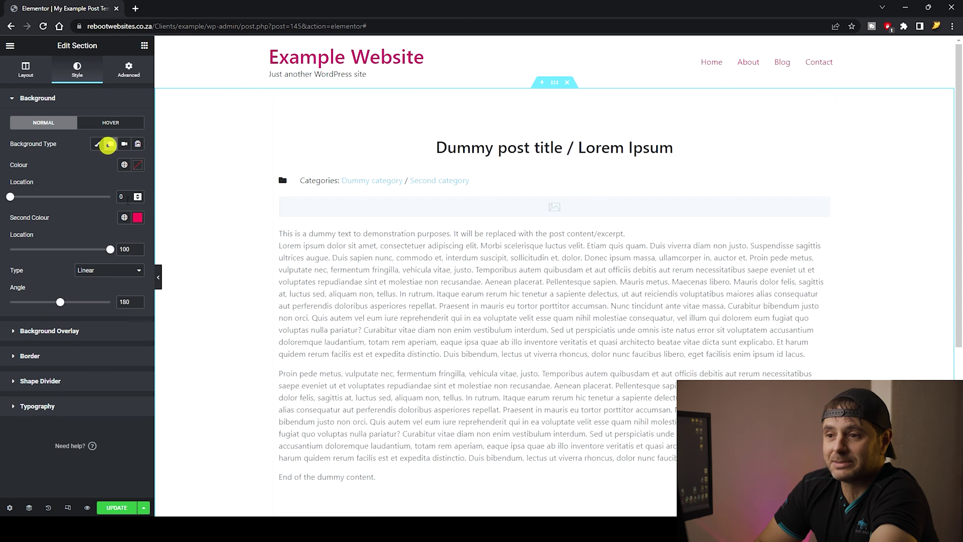
{"action": "left_click", "coordinate": [137, 166]}
{"action": "left_click_drag", "start_coordinate": [91, 214], "coordinate": [16, 199]}
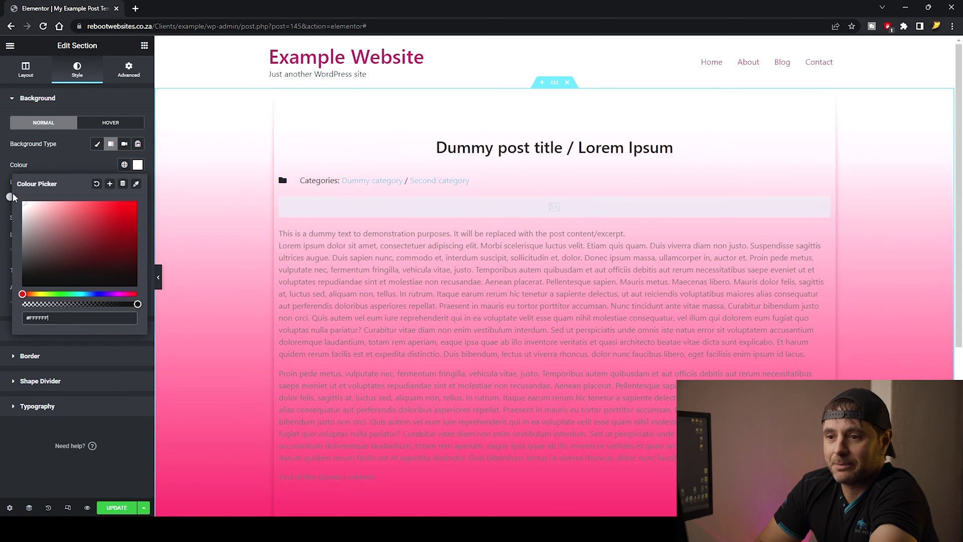
{"action": "left_click", "coordinate": [71, 162]}
{"action": "left_click", "coordinate": [137, 217]}
{"action": "left_click_drag", "start_coordinate": [92, 295], "coordinate": [14, 326]}
{"action": "left_click", "coordinate": [64, 215]}
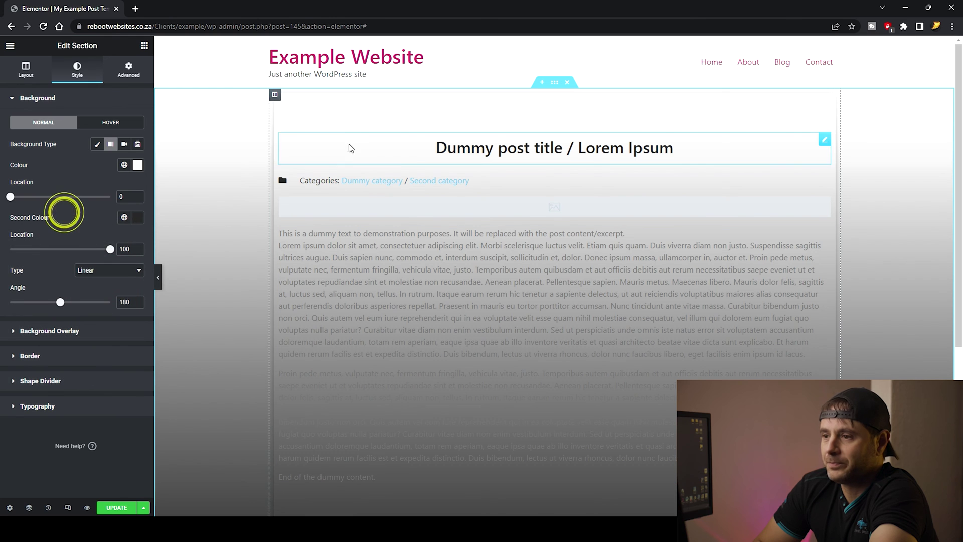
Step: Give the post column a Classic solid white background
{"action": "left_click", "coordinate": [275, 94]}
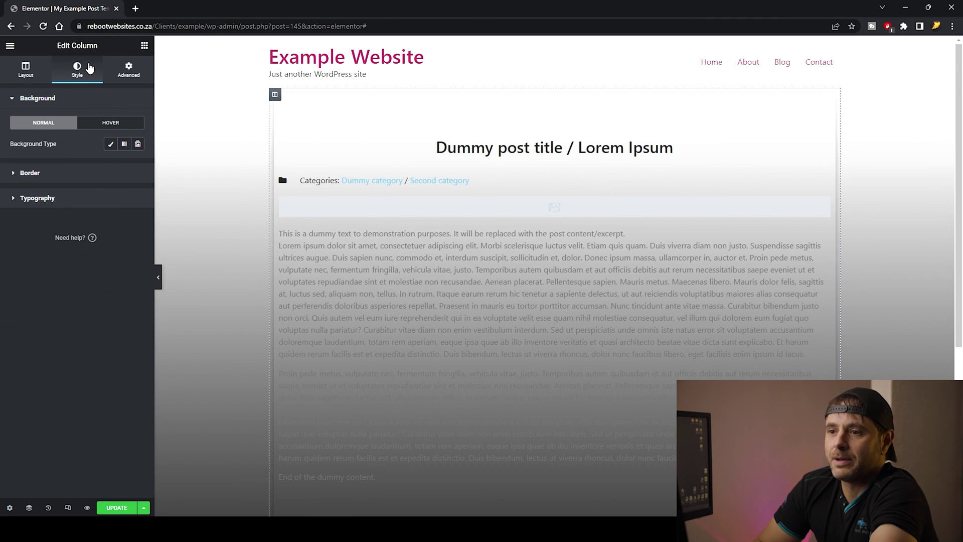
{"action": "left_click", "coordinate": [110, 144]}
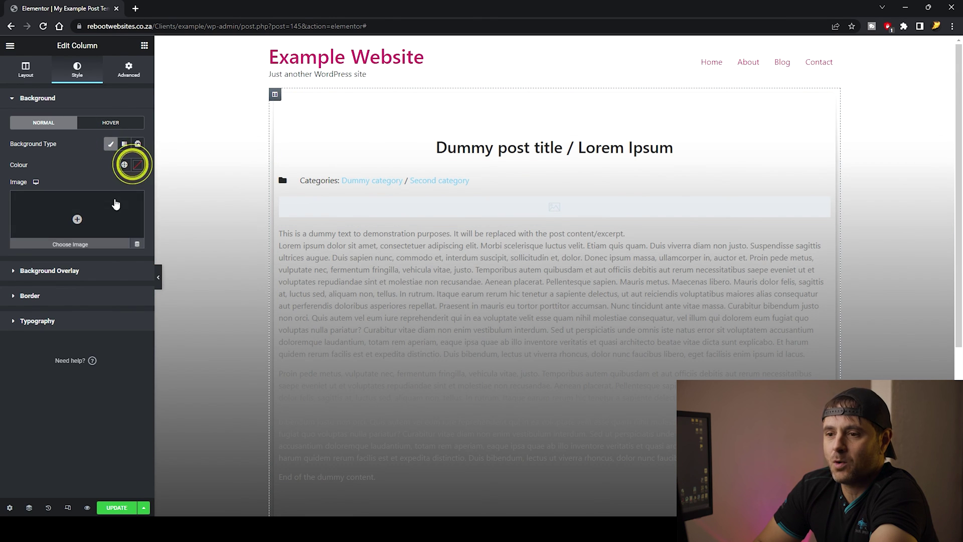
{"action": "left_click", "coordinate": [137, 166]}
{"action": "left_click", "coordinate": [2, 188]}
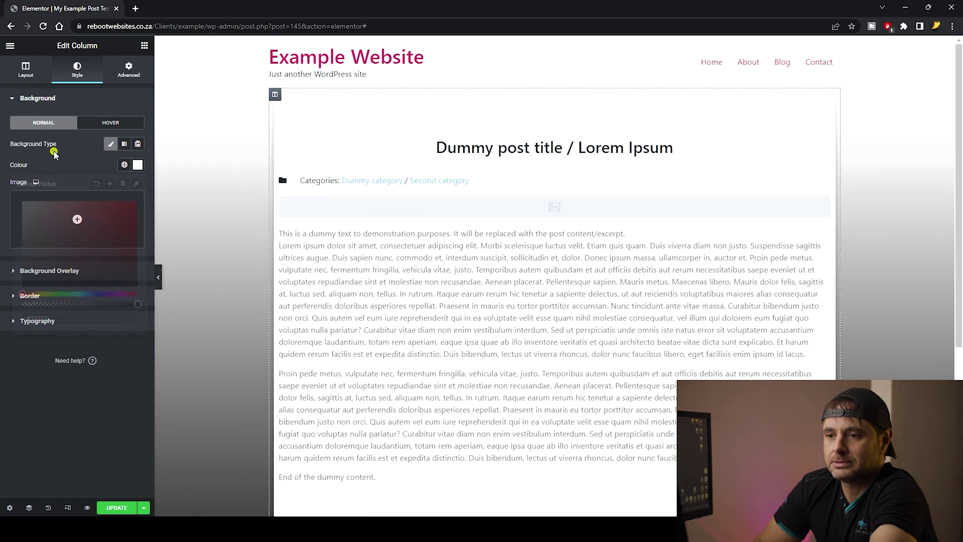
{"action": "scroll", "coordinate": [209, 300], "scroll_direction": "down", "scroll_amount": 5}
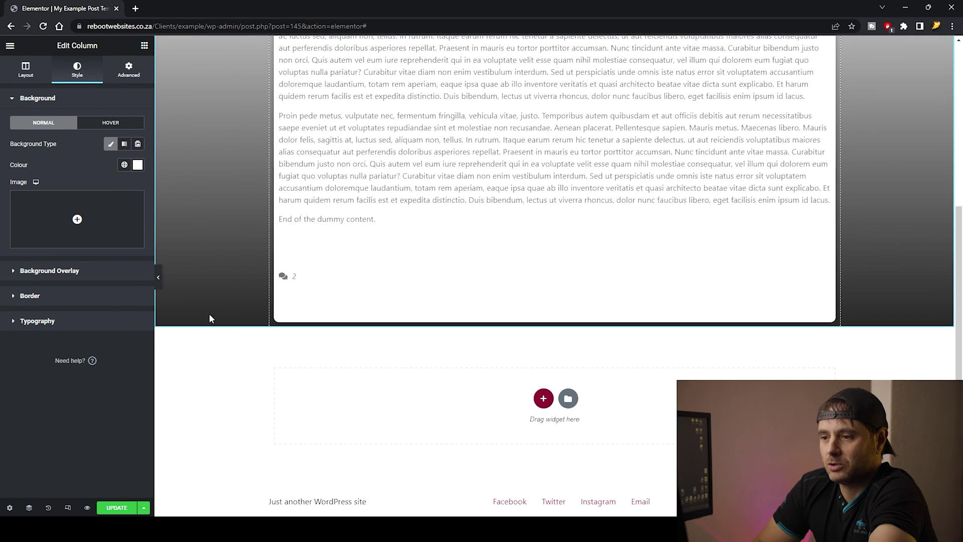
{"action": "scroll", "coordinate": [209, 313], "scroll_direction": "up", "scroll_amount": 5}
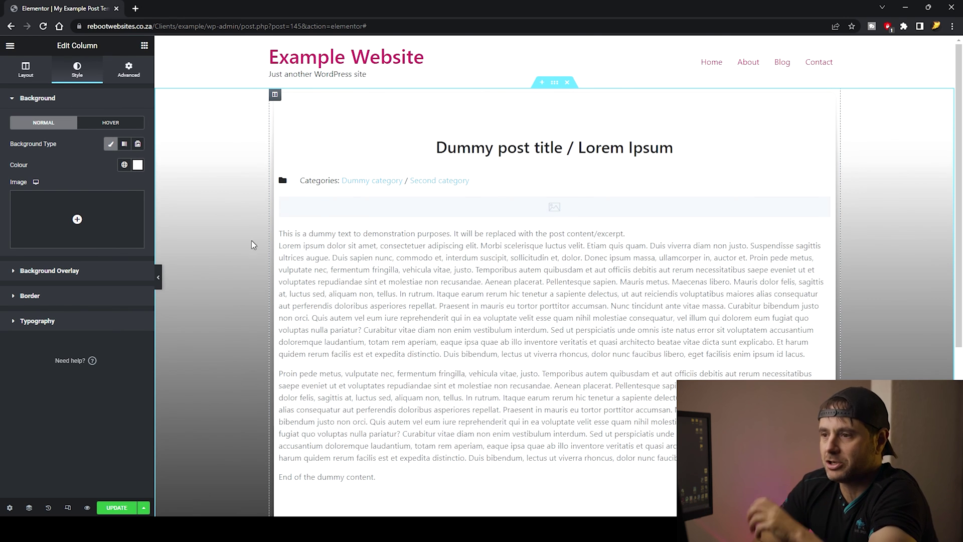
Step: Remove the section's gradient background, resetting it to Classic
{"action": "left_click", "coordinate": [554, 82]}
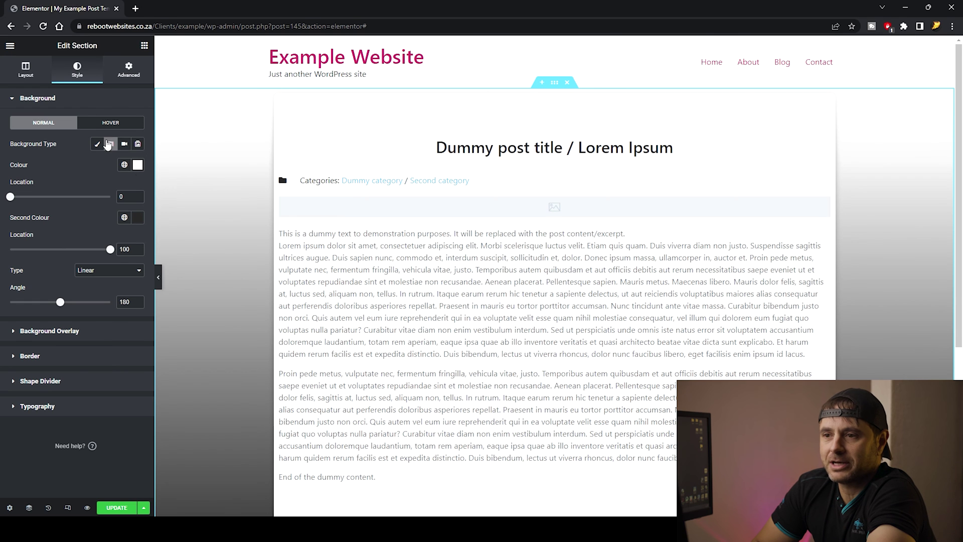
{"action": "left_click", "coordinate": [102, 145]}
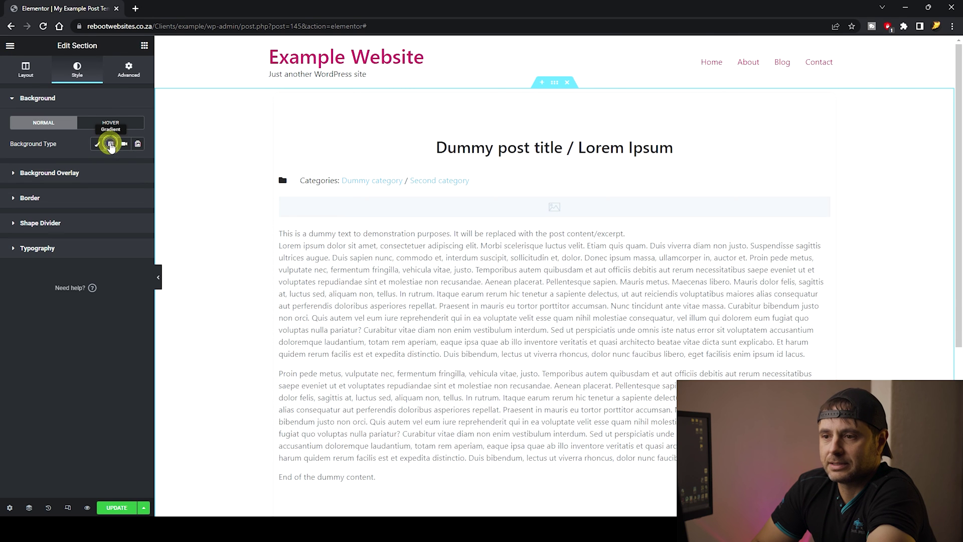
{"action": "scroll", "coordinate": [224, 271], "scroll_direction": "down", "scroll_amount": 1}
{"action": "scroll", "coordinate": [225, 271], "scroll_direction": "down", "scroll_amount": 4}
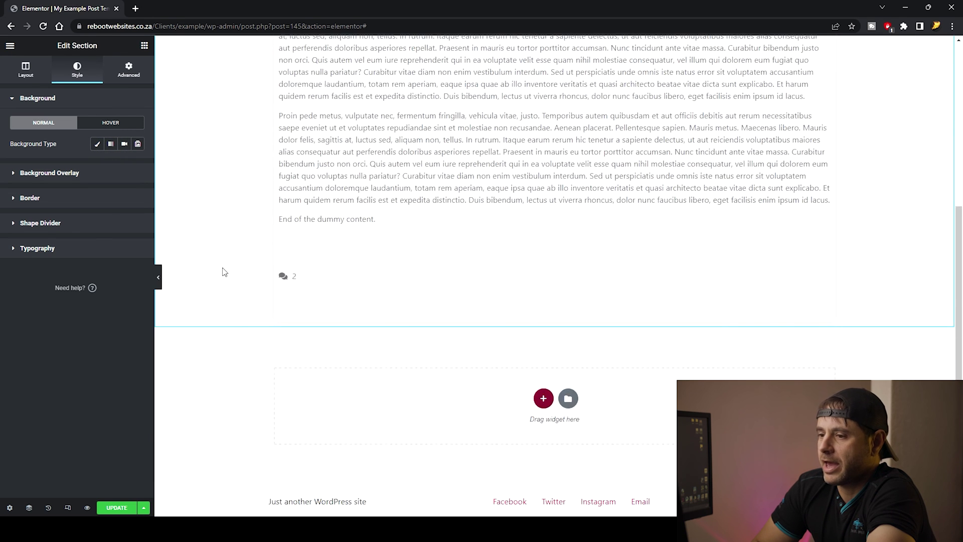
{"action": "scroll", "coordinate": [224, 274], "scroll_direction": "up", "scroll_amount": 5}
Step: Update the template and exit Elementor back to the WordPress post screen
{"action": "left_click", "coordinate": [224, 274]}
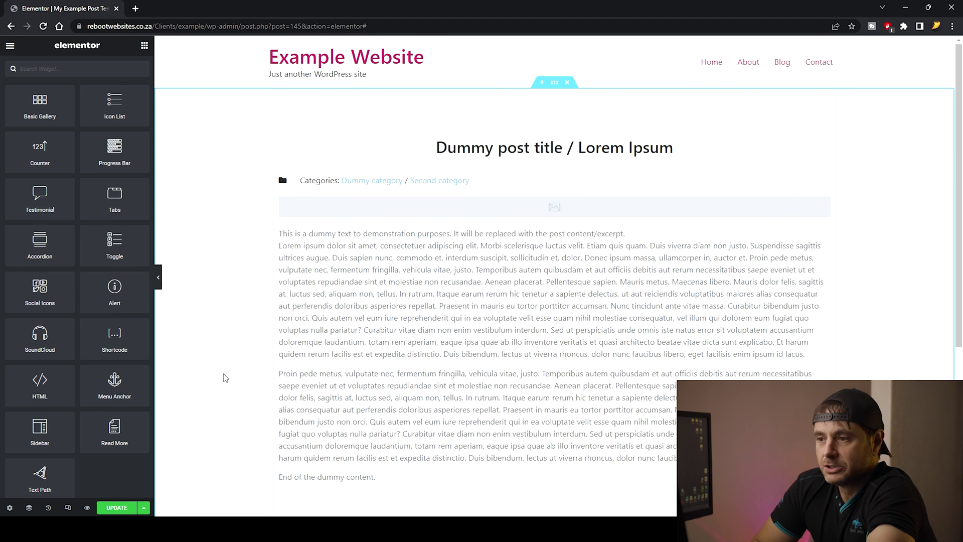
{"action": "left_click", "coordinate": [117, 507]}
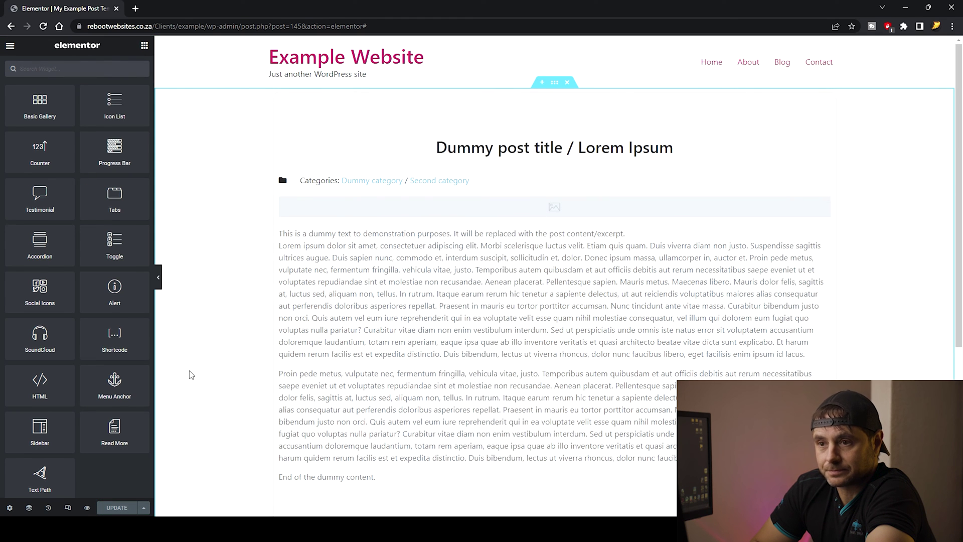
{"action": "left_click", "coordinate": [14, 47]}
{"action": "left_click", "coordinate": [46, 241]}
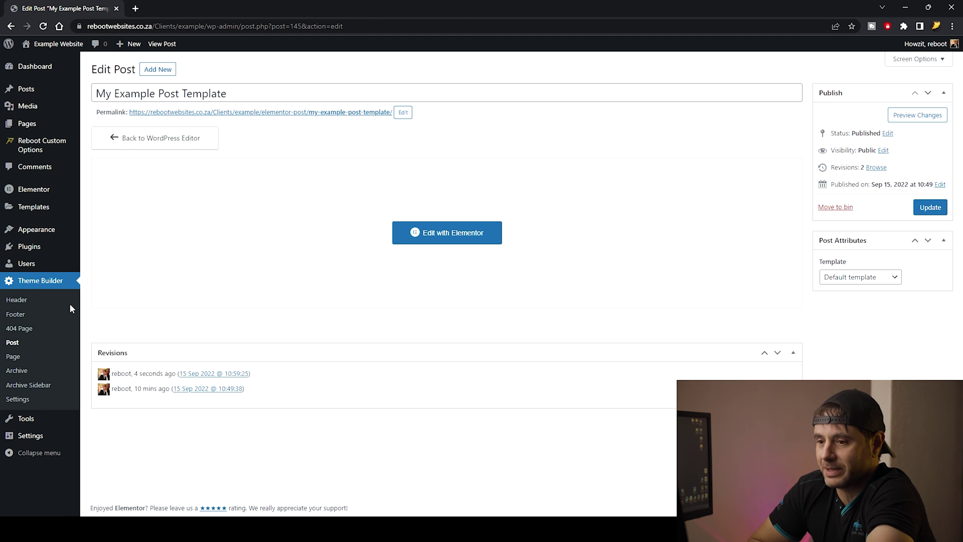
Step: In Theme Builder settings, set Posts content to My Example Post Template and save
{"action": "left_click", "coordinate": [66, 342]}
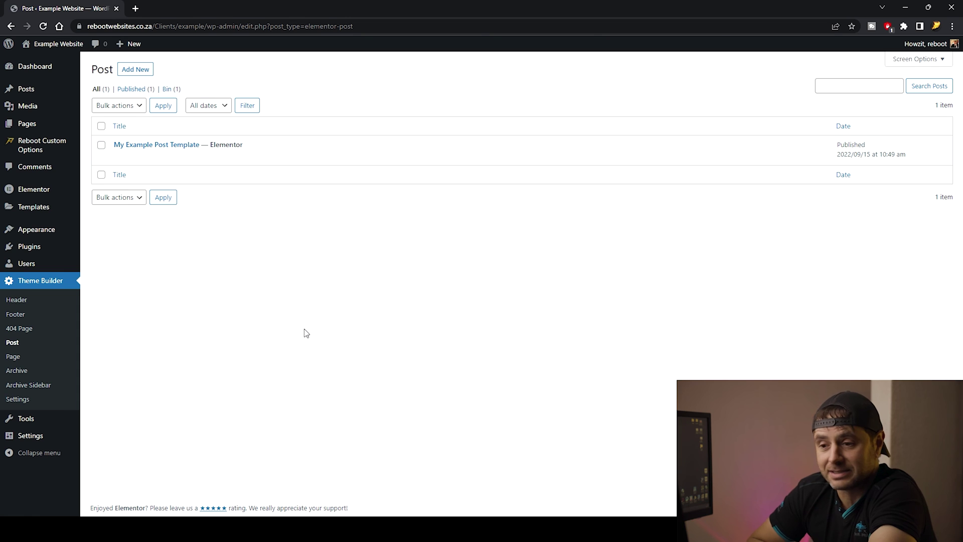
{"action": "left_click", "coordinate": [18, 400]}
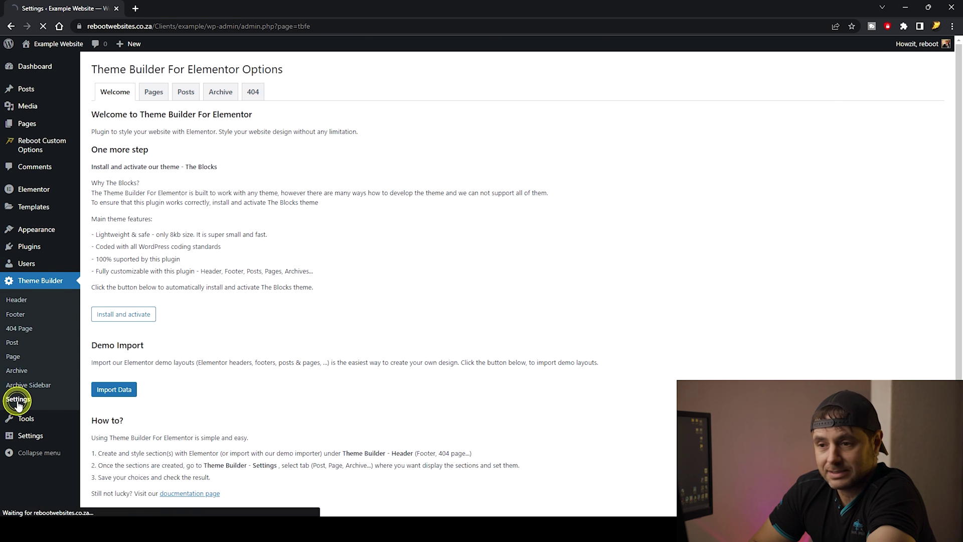
{"action": "left_click", "coordinate": [186, 96]}
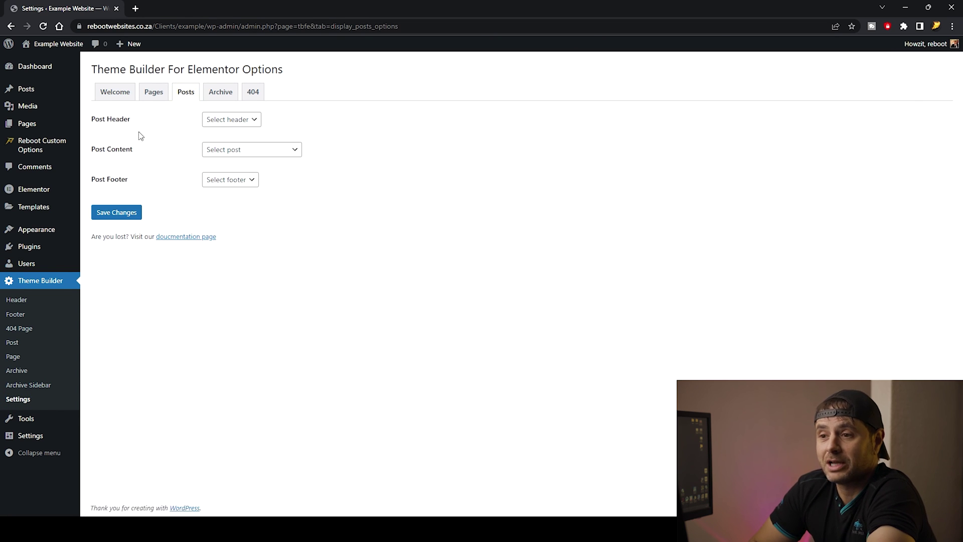
{"action": "left_click", "coordinate": [211, 149]}
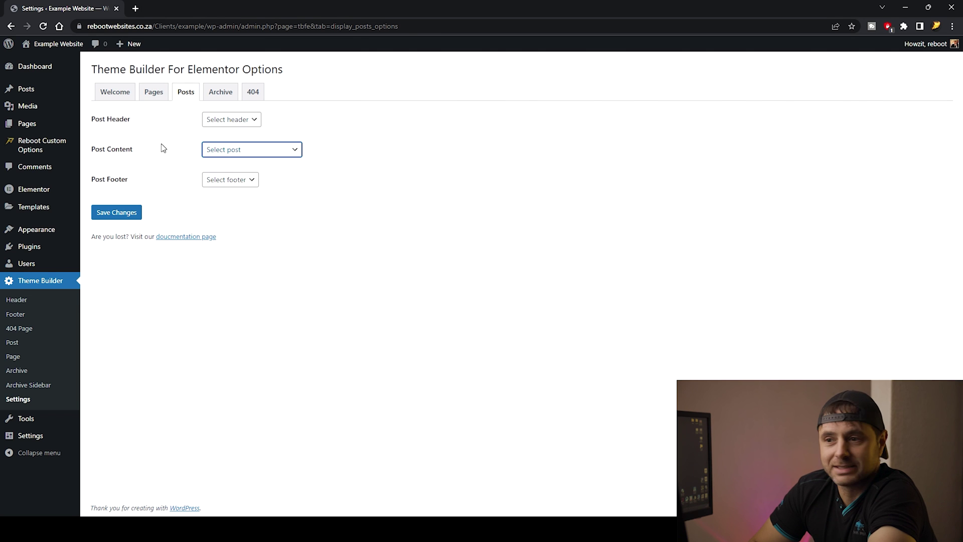
{"action": "left_click", "coordinate": [232, 150]}
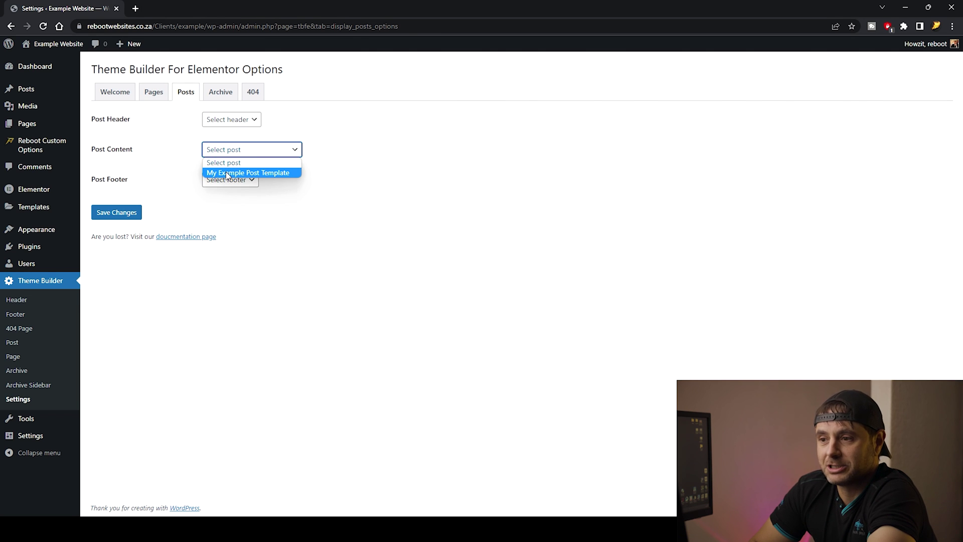
{"action": "left_click", "coordinate": [227, 173]}
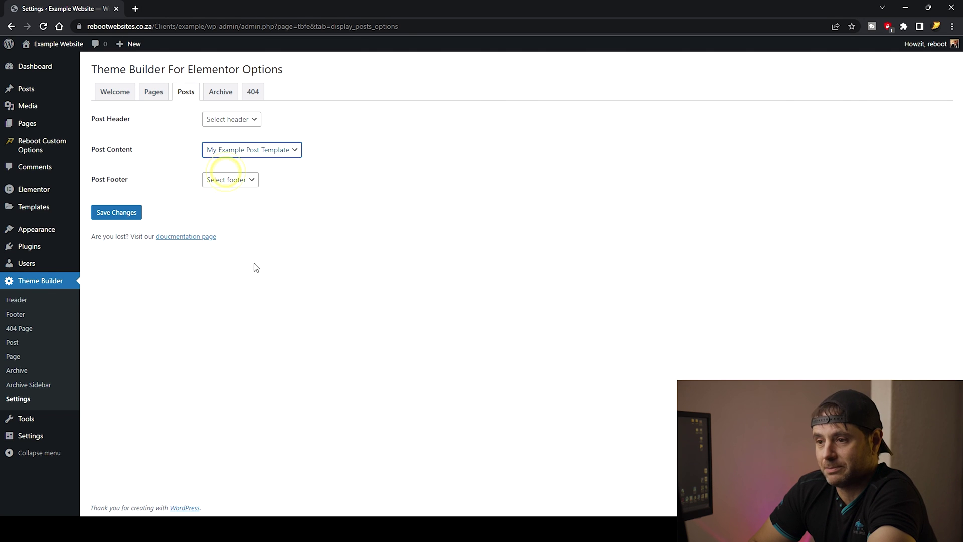
{"action": "left_click", "coordinate": [124, 212]}
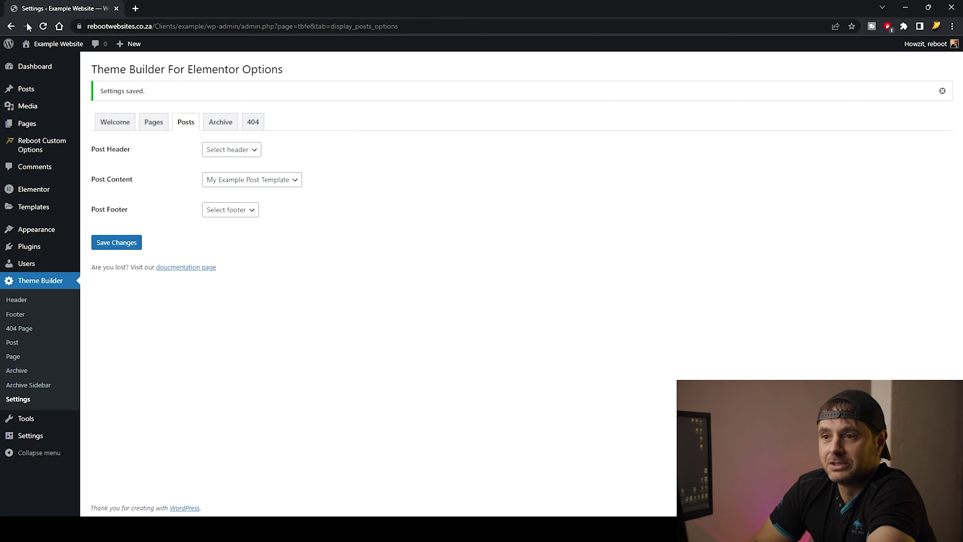
Step: View the live site's Blog page and open the Downtime Dreams post
{"action": "left_click", "coordinate": [64, 44]}
{"action": "left_click", "coordinate": [705, 78]}
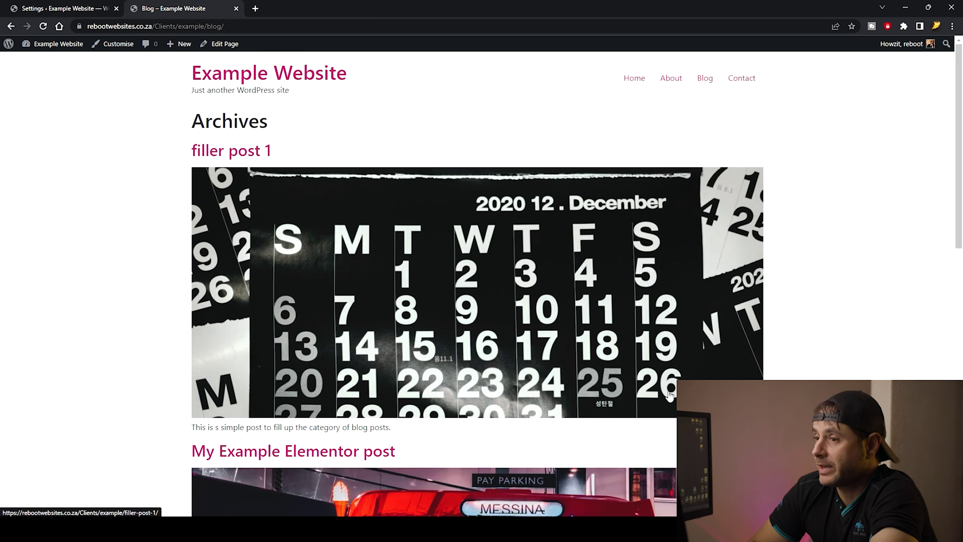
{"action": "scroll", "coordinate": [670, 397], "scroll_direction": "down", "scroll_amount": 8}
{"action": "left_click", "coordinate": [468, 464]}
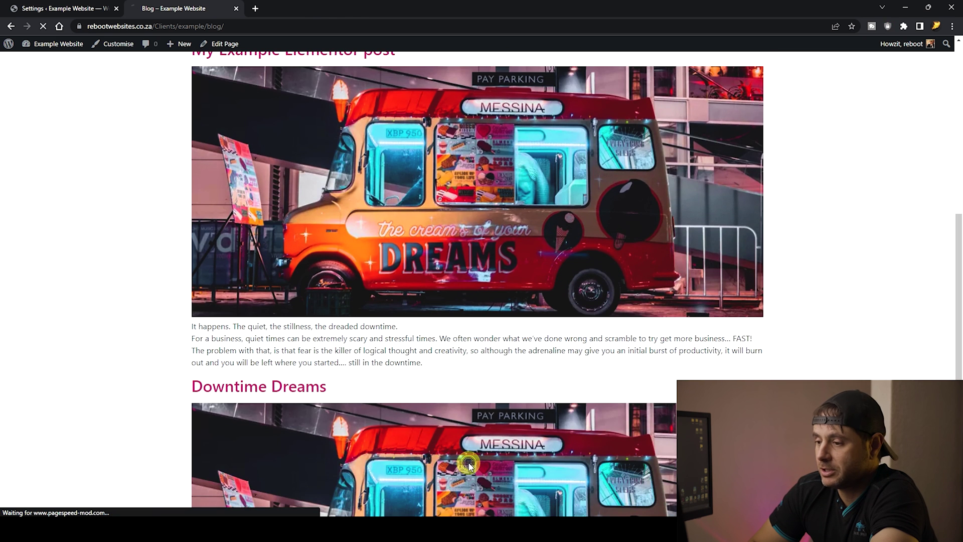